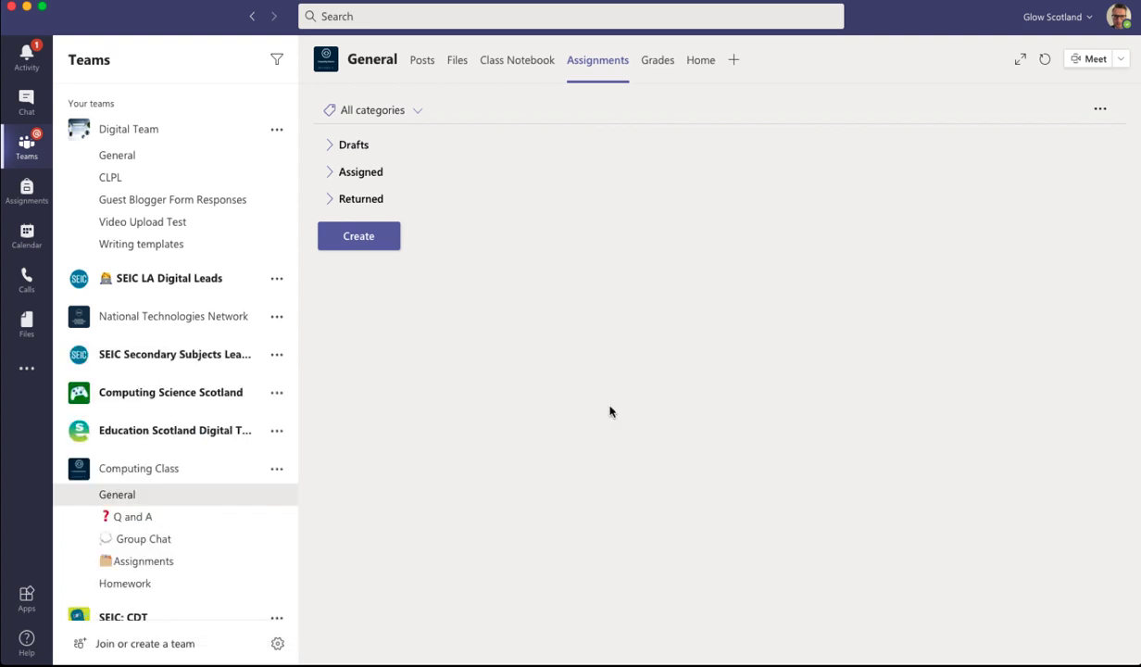
# Create a new assignment for Computing Class titled "Websire Design Task".
pyautogui.click(360, 242)
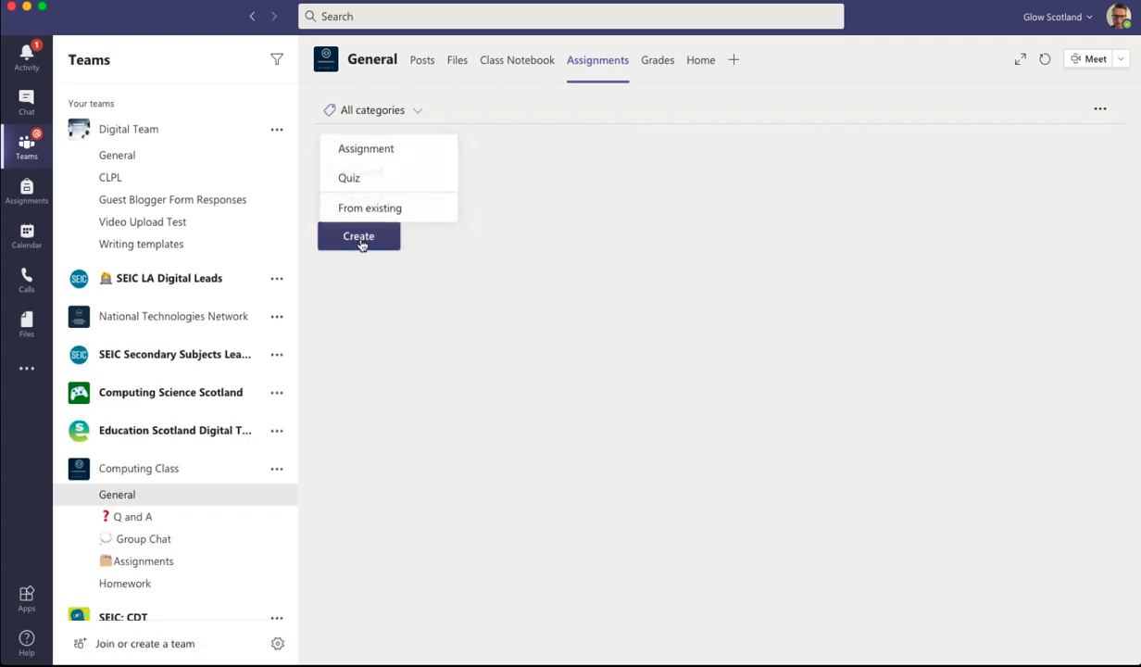
pyautogui.click(371, 156)
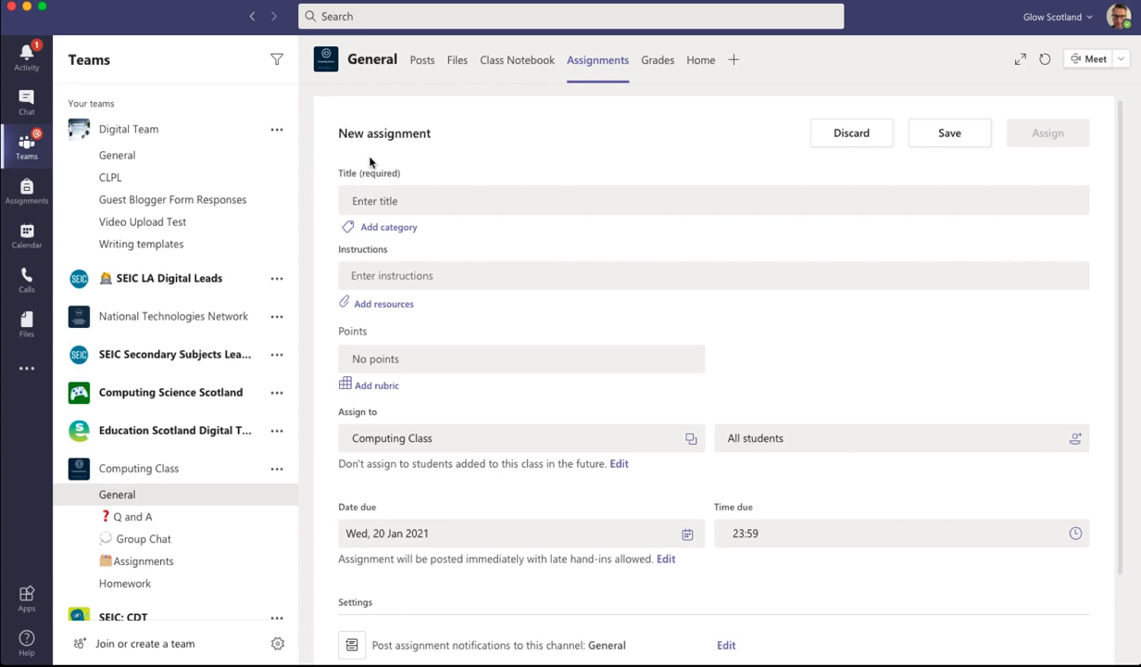
pyautogui.click(375, 200)
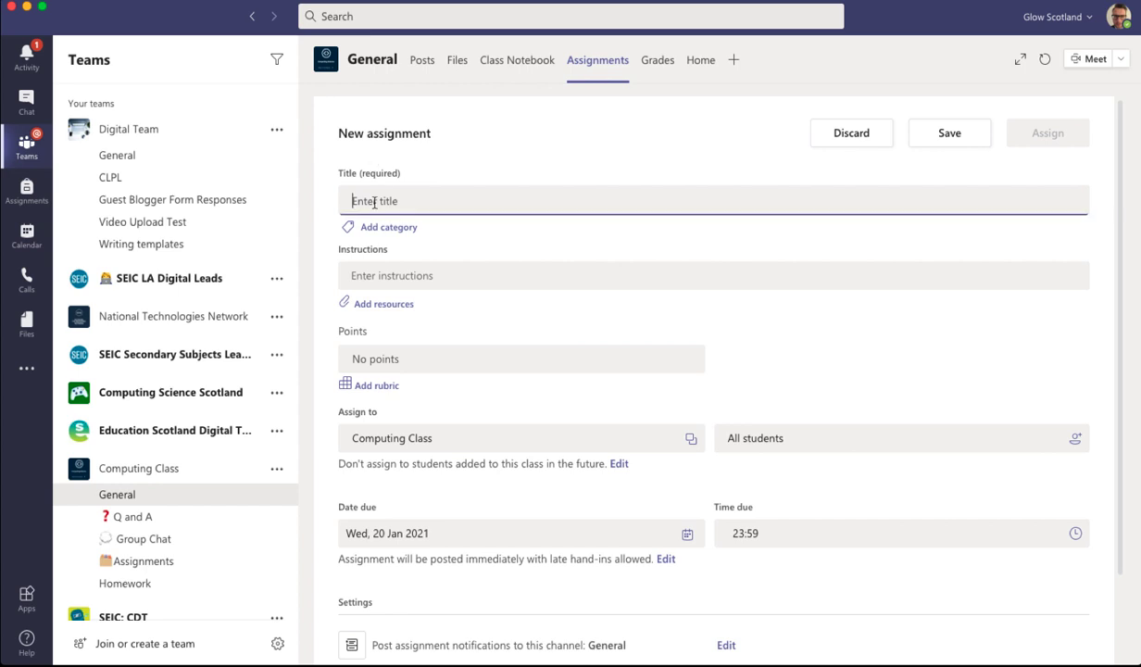
pyautogui.write('Websire ')
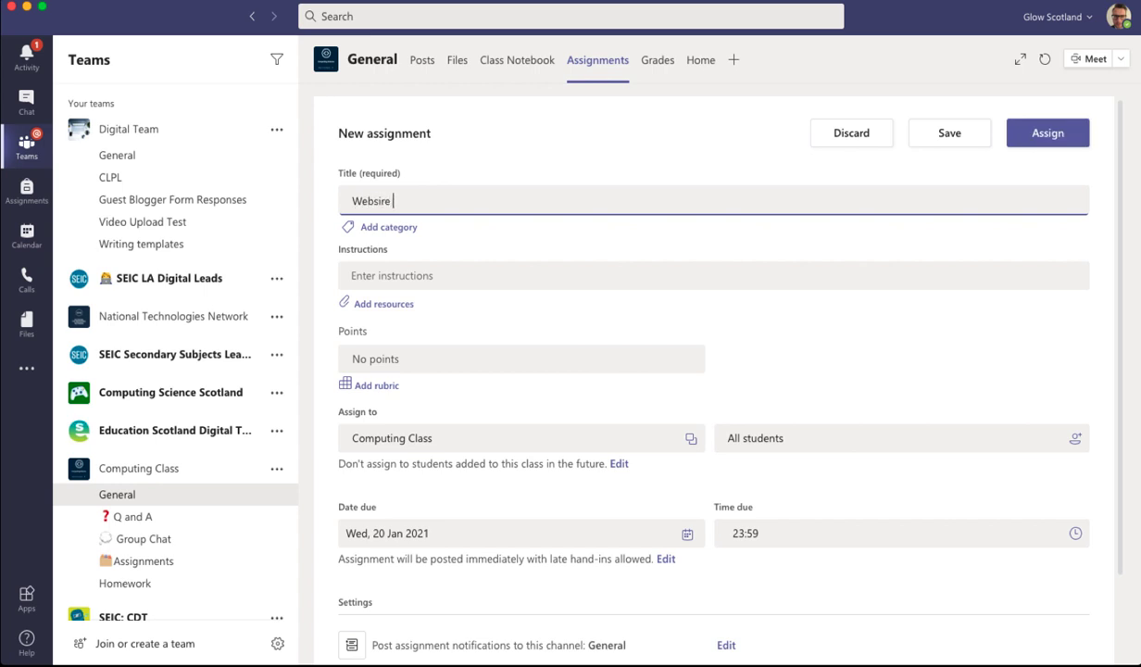
pyautogui.write('Design Task')
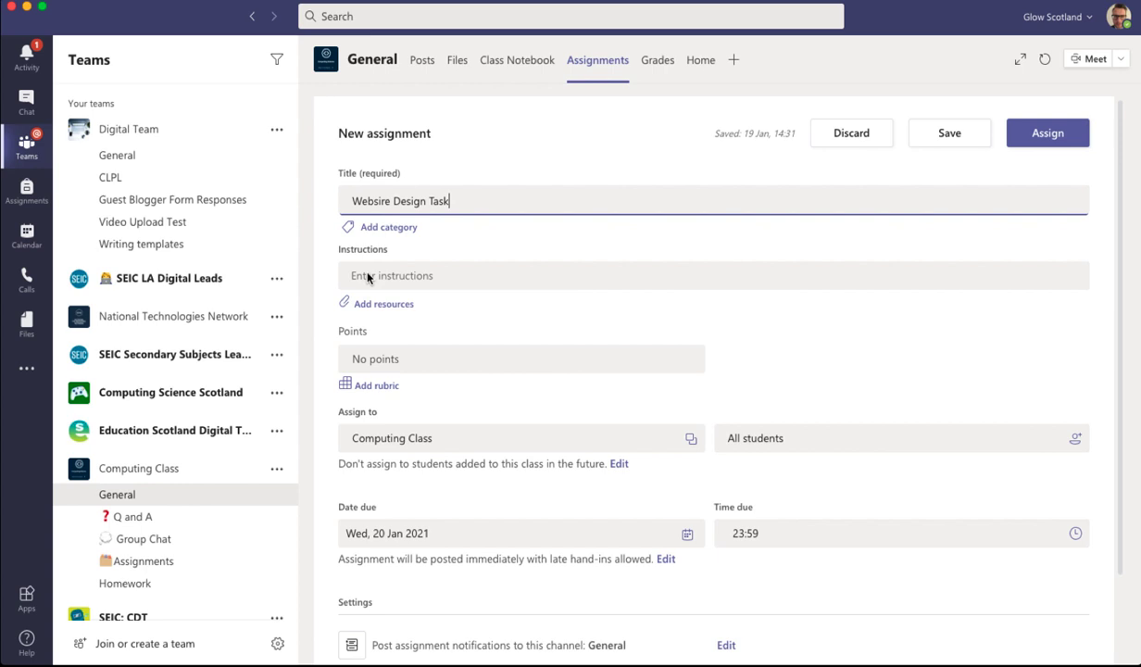
# Write instructions to design 3 music store website pages, using the attached OneNote page for details and submission and the rubric for how work is assessed.
pyautogui.click(368, 278)
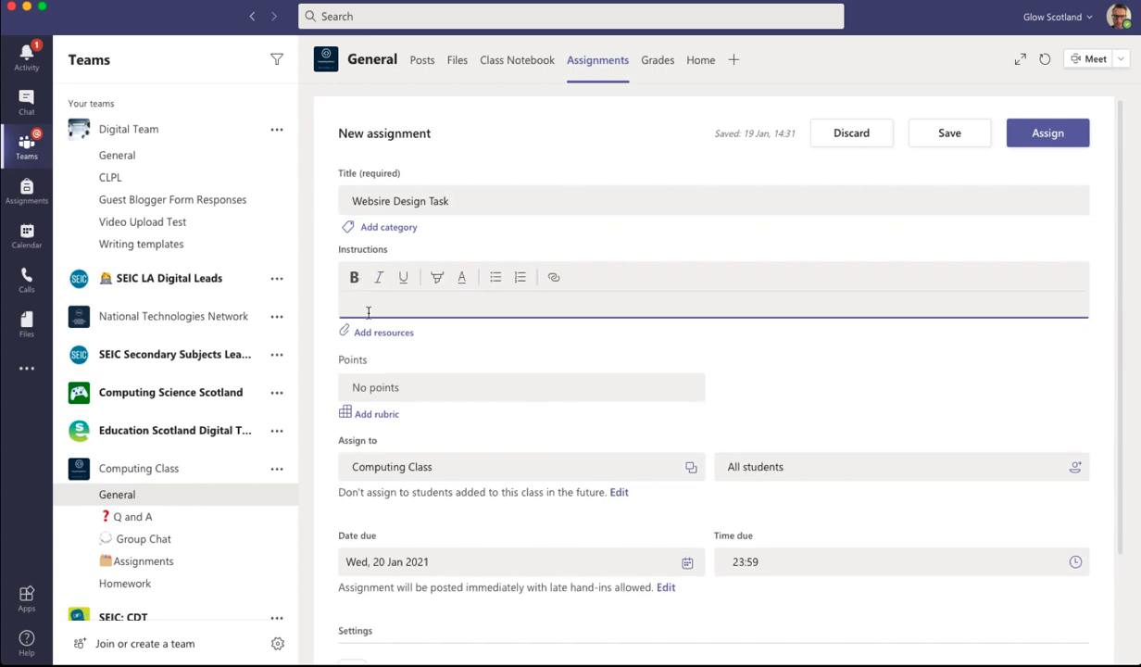
pyautogui.write('You are required to design 3 pages for a music store webiste.  All details of what needs to included in the design are in the OneNote page attached,  Insert your design into the OneNote page and  submit the assignment,  Please look at the rubric to understand how you will be assessed.')
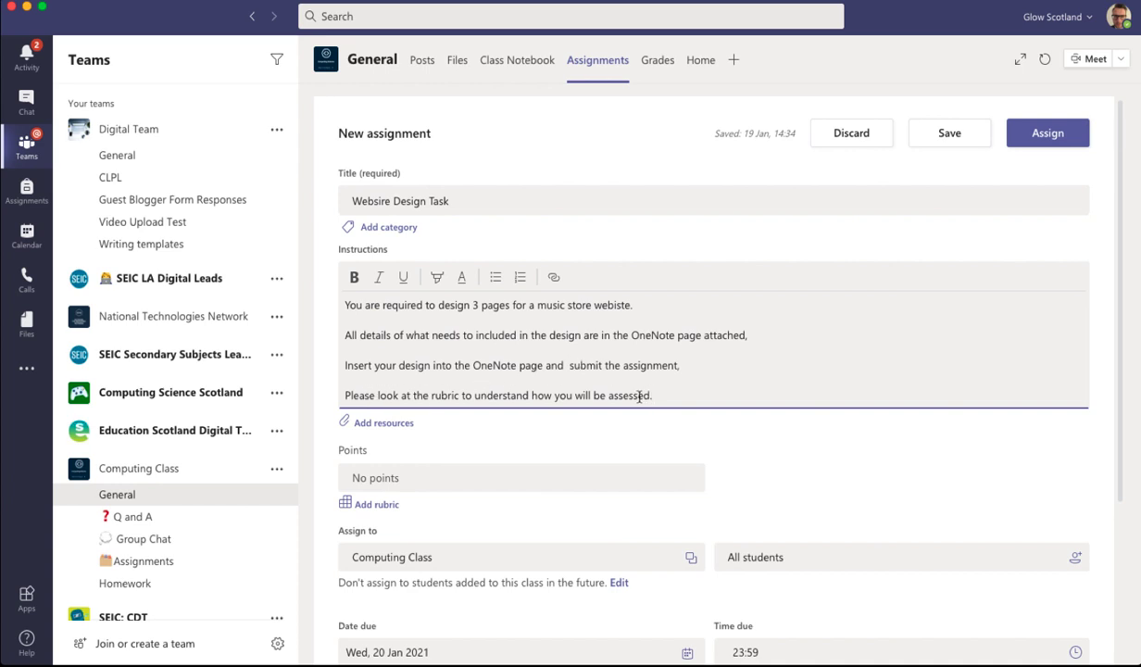
# Open the list of available rubrics to add one to the assignment.
pyautogui.scroll(-2, 640, 395)
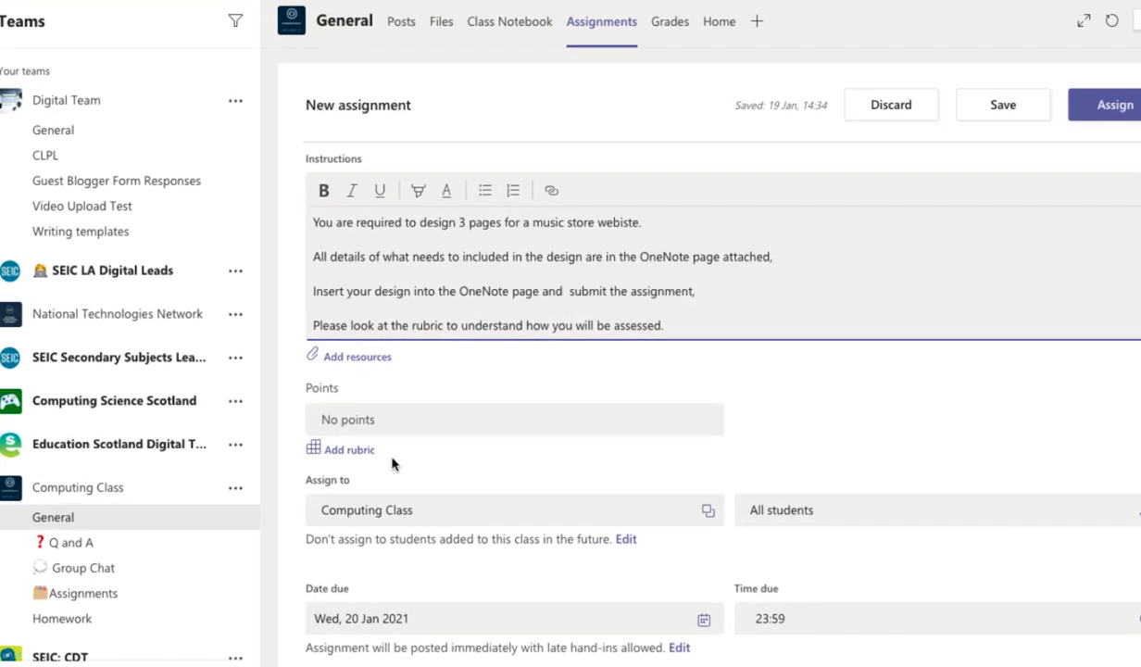
pyautogui.click(339, 472)
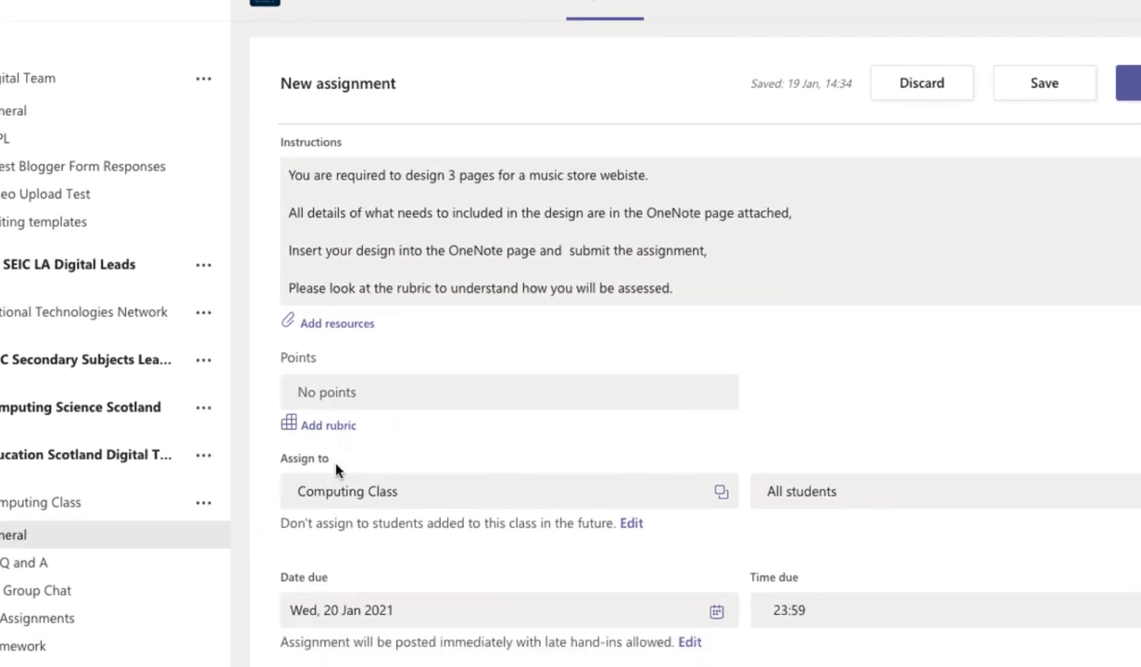
pyautogui.click(328, 425)
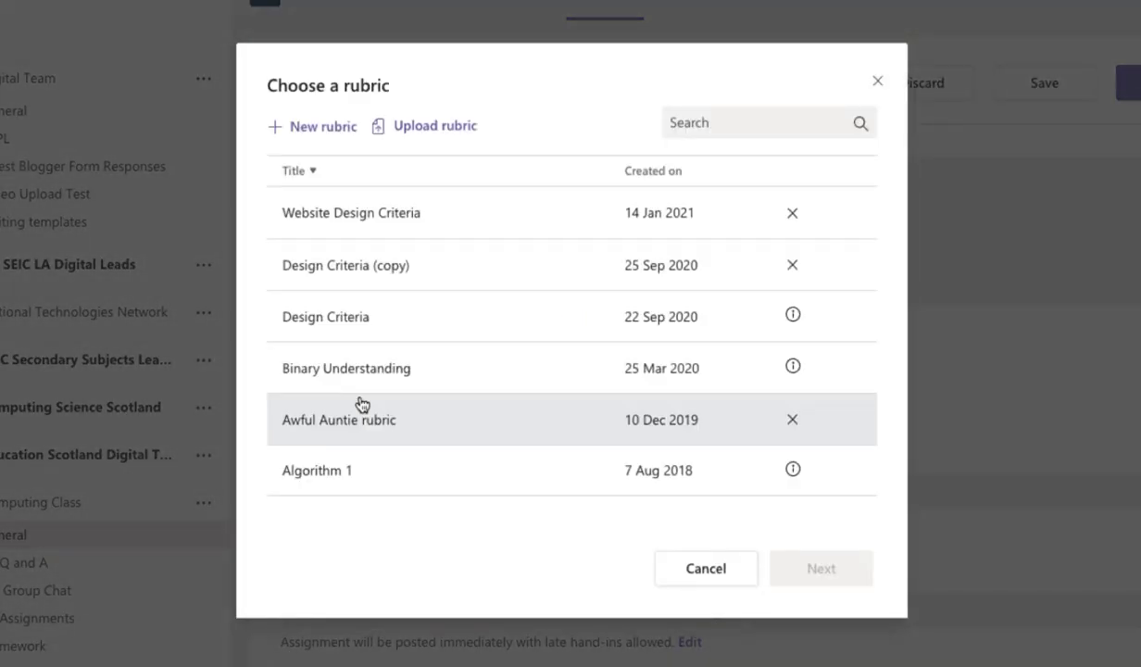
# Start a new rubric with two marking criteria rows described as "completeness" and "accuracy".
pyautogui.click(304, 144)
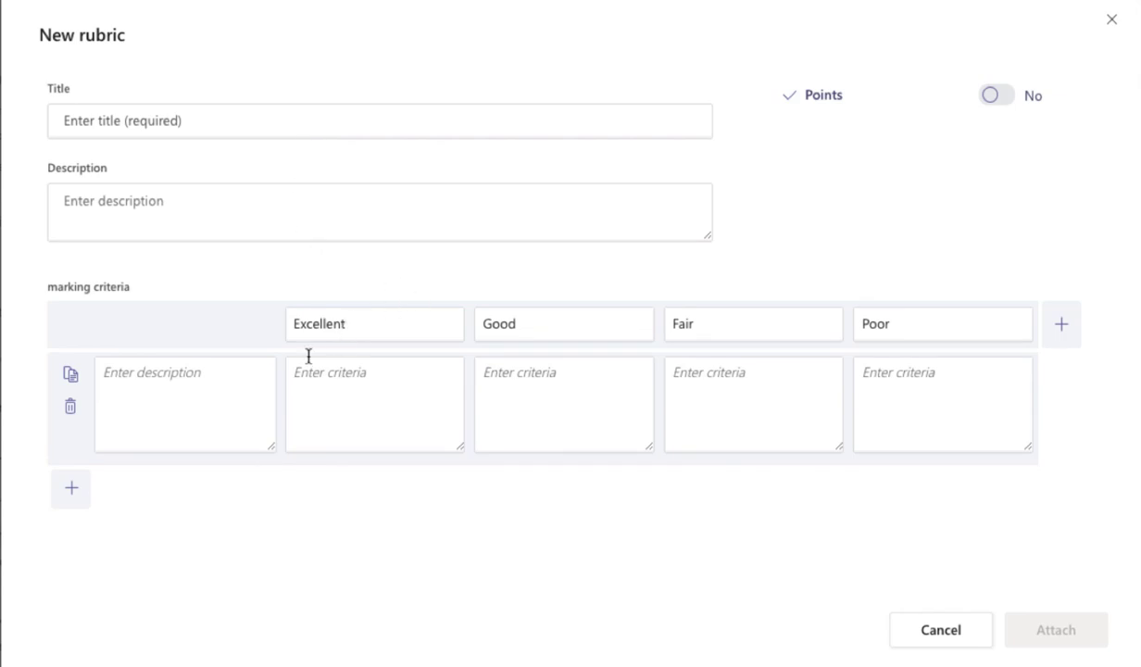
pyautogui.click(202, 396)
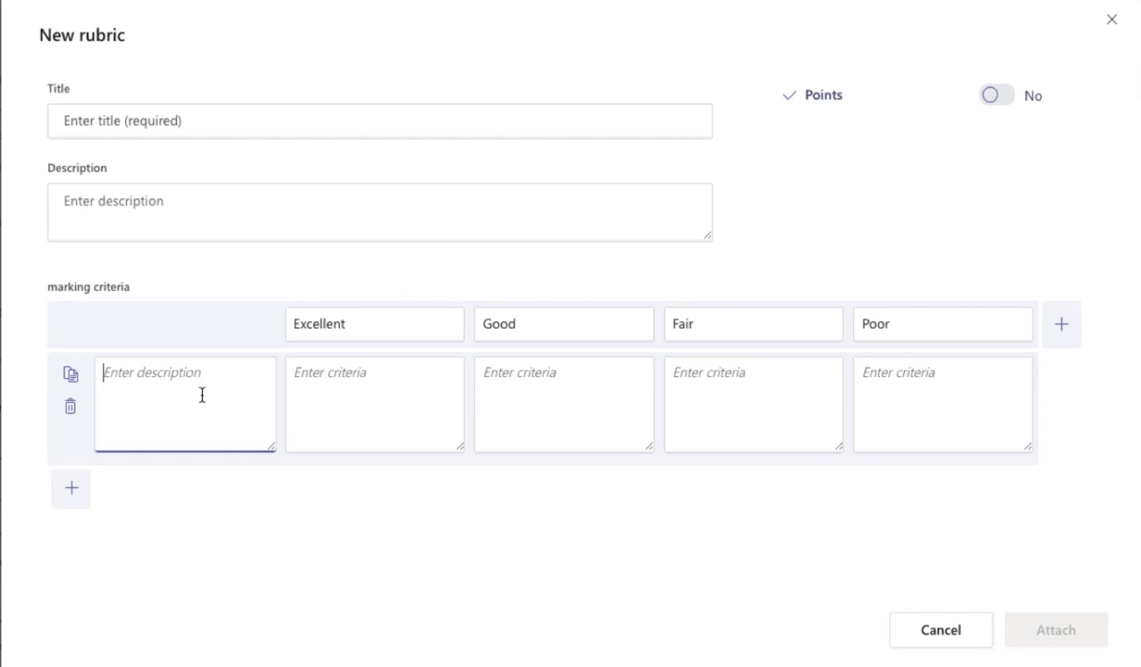
pyautogui.write('complet')
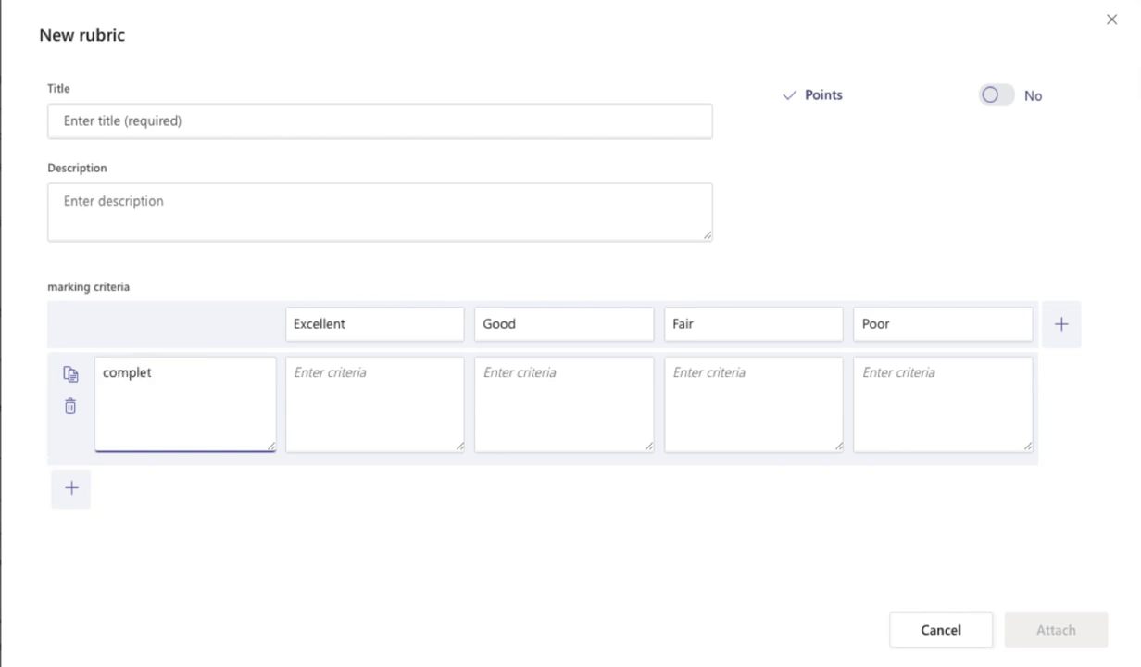
pyautogui.write('t')
pyautogui.press('BackSpace')
pyautogui.write('teness')
pyautogui.click(78, 501)
pyautogui.click(132, 460)
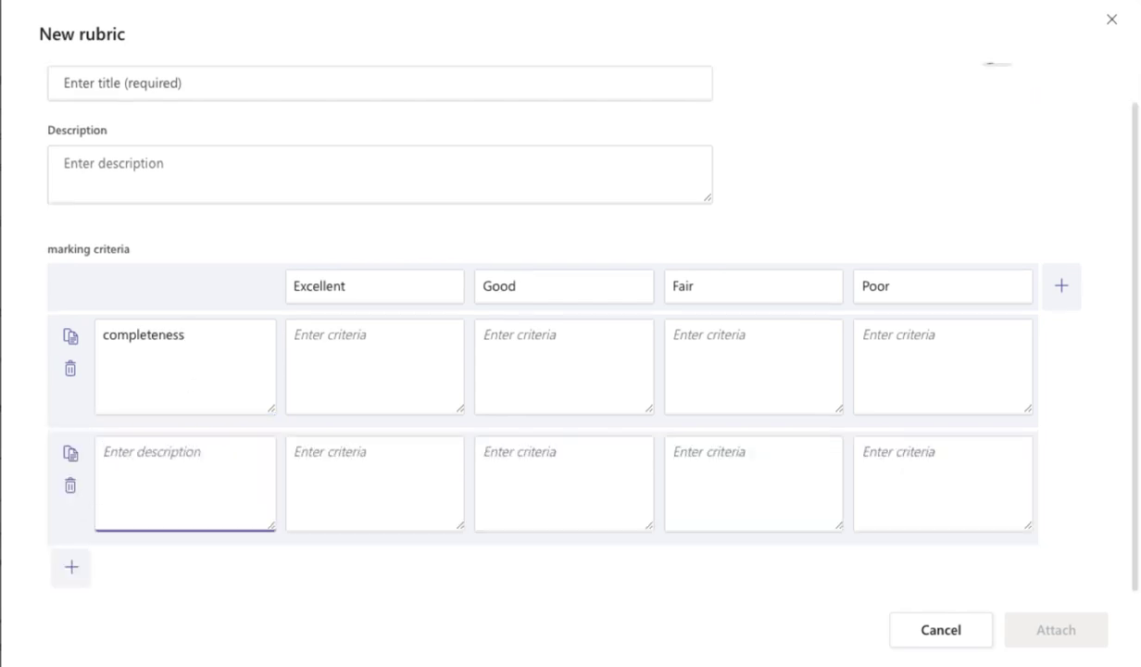
pyautogui.write('accuracy')
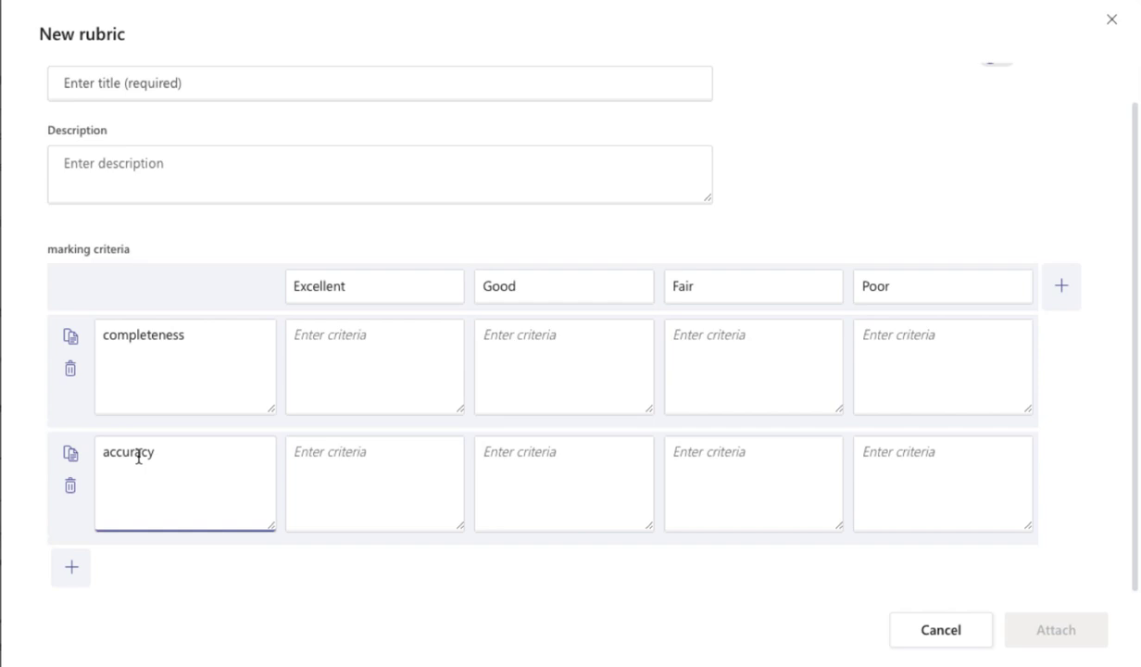
# Rename the "Excellent" level of the new rubric to "Great job".
pyautogui.click(328, 327)
pyautogui.click(581, 330)
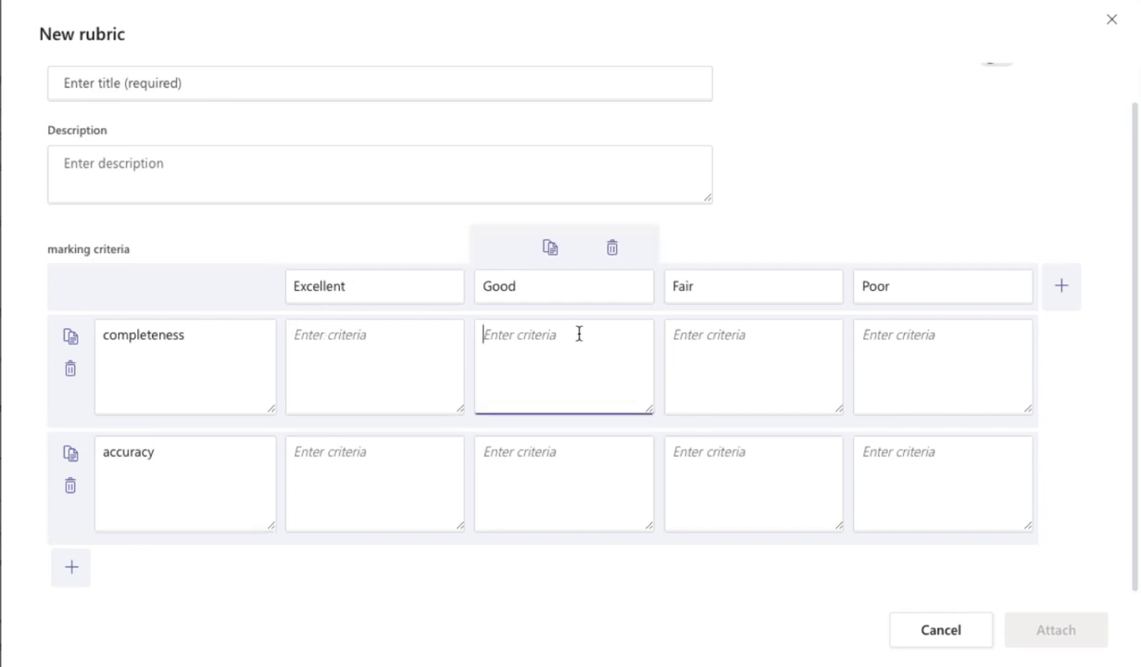
pyautogui.click(758, 332)
pyautogui.click(925, 326)
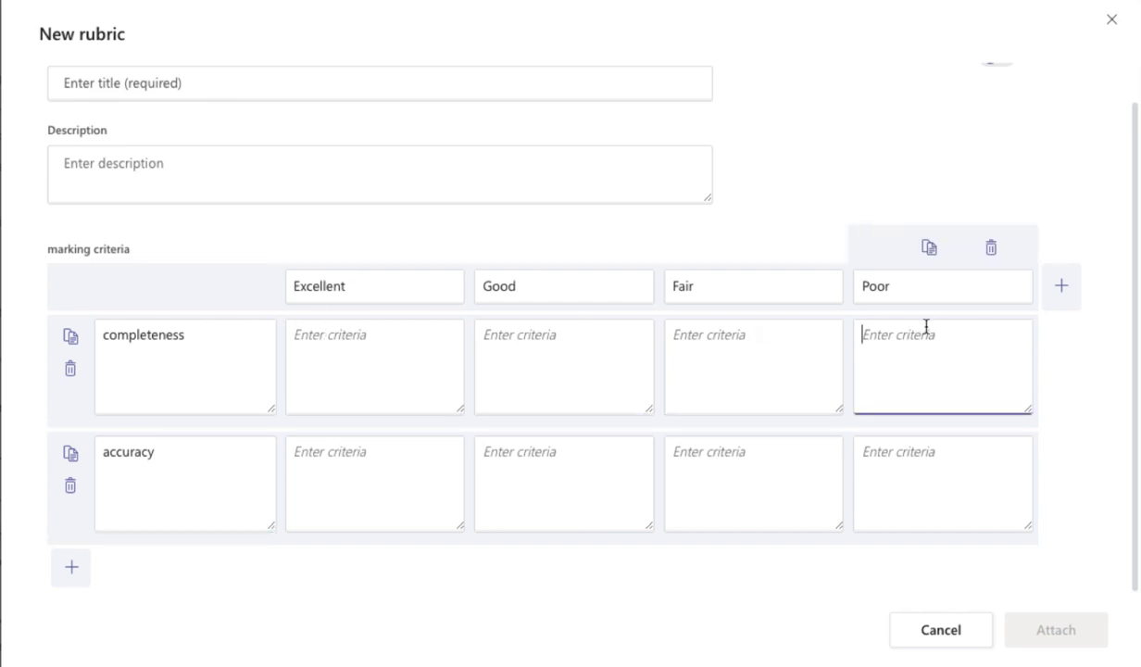
pyautogui.click(339, 280)
pyautogui.doubleClick(337, 278)
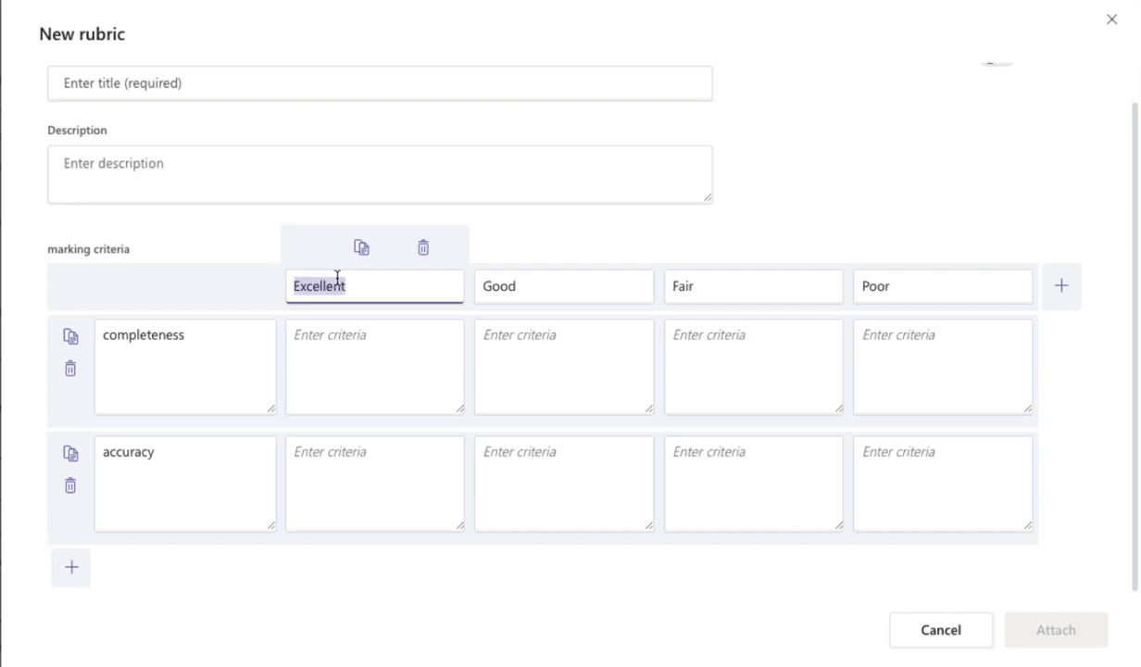
pyautogui.write('Great job')
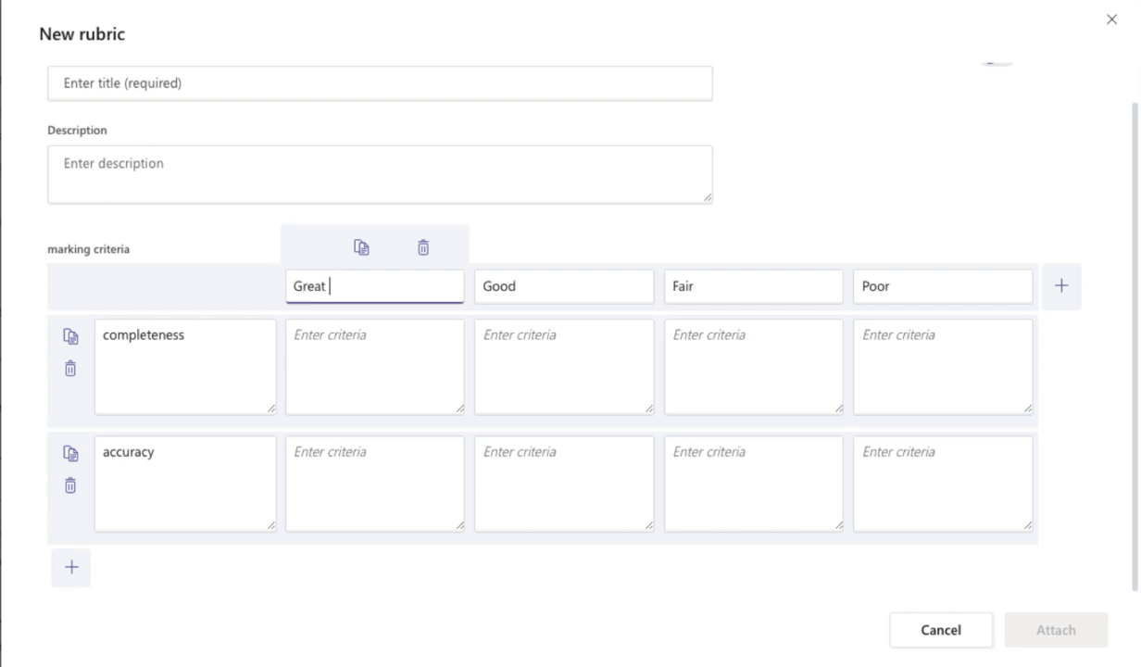
# Go through the level heading and criteria cells of the completeness row, and cancel the new rubric without attaching it.
pyautogui.click(509, 278)
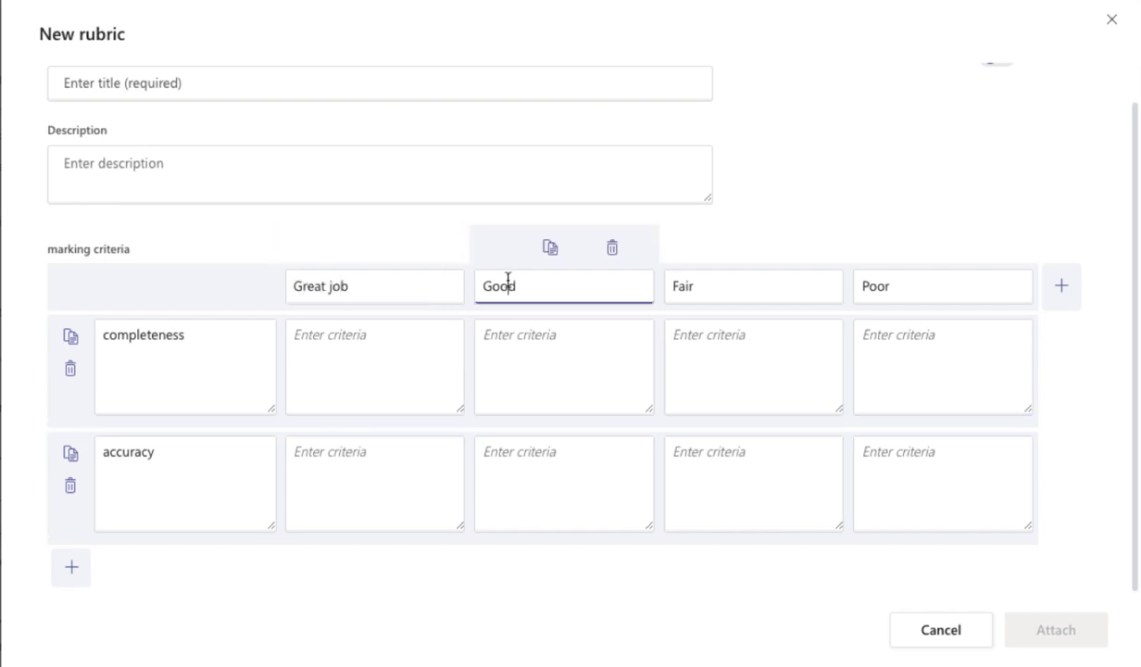
pyautogui.click(320, 345)
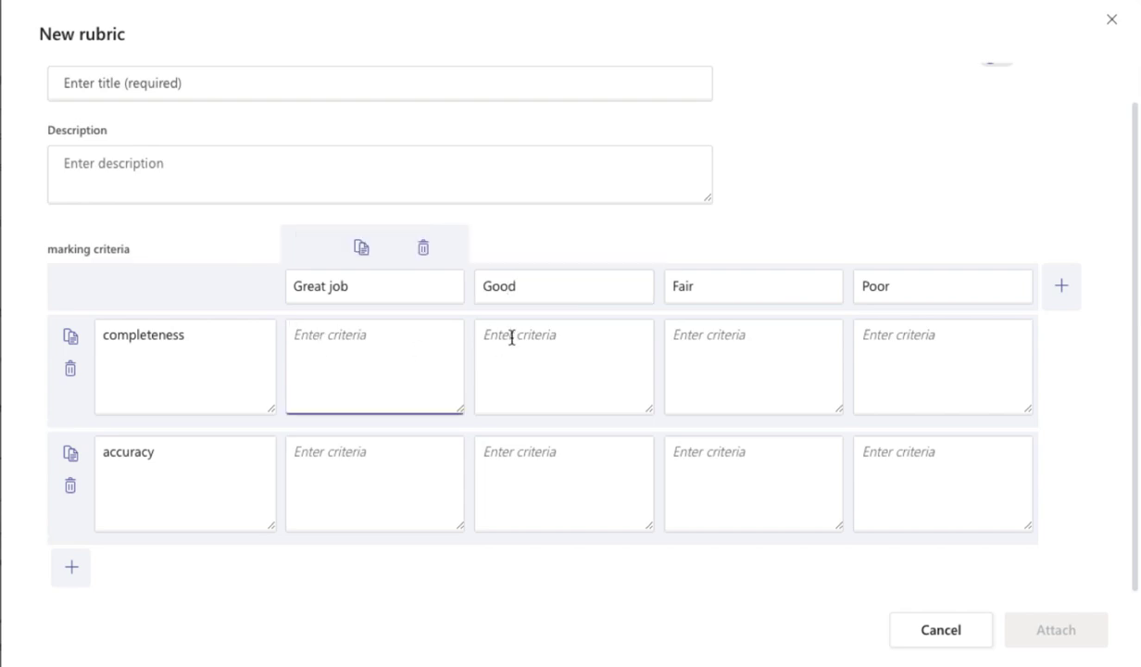
pyautogui.click(493, 326)
pyautogui.click(693, 339)
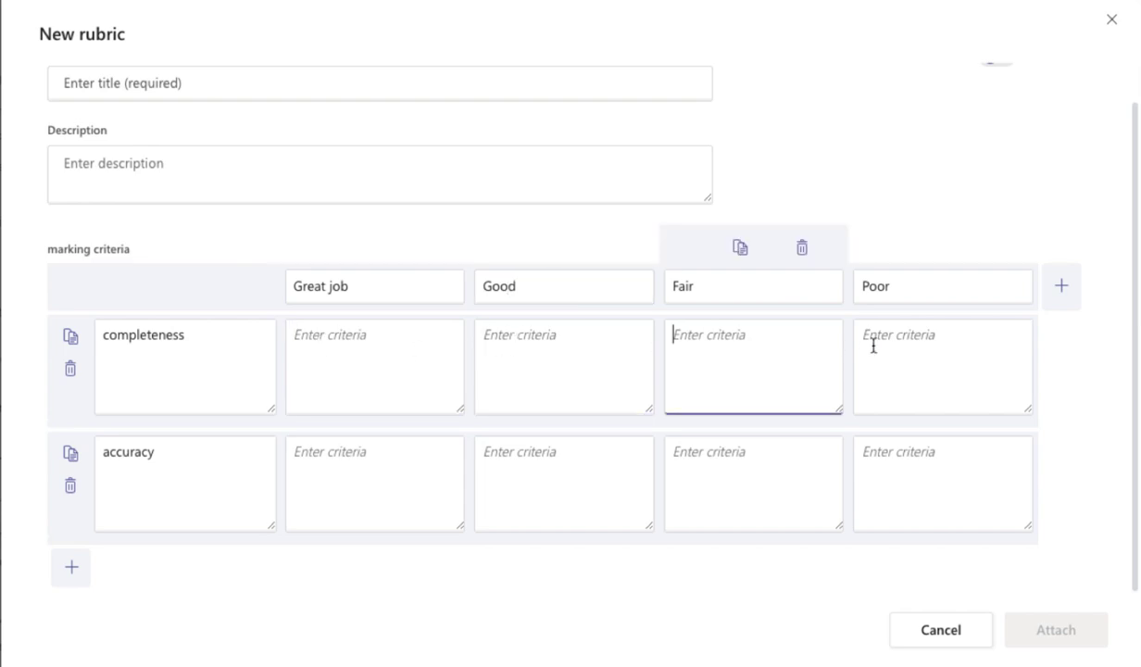
pyautogui.click(884, 340)
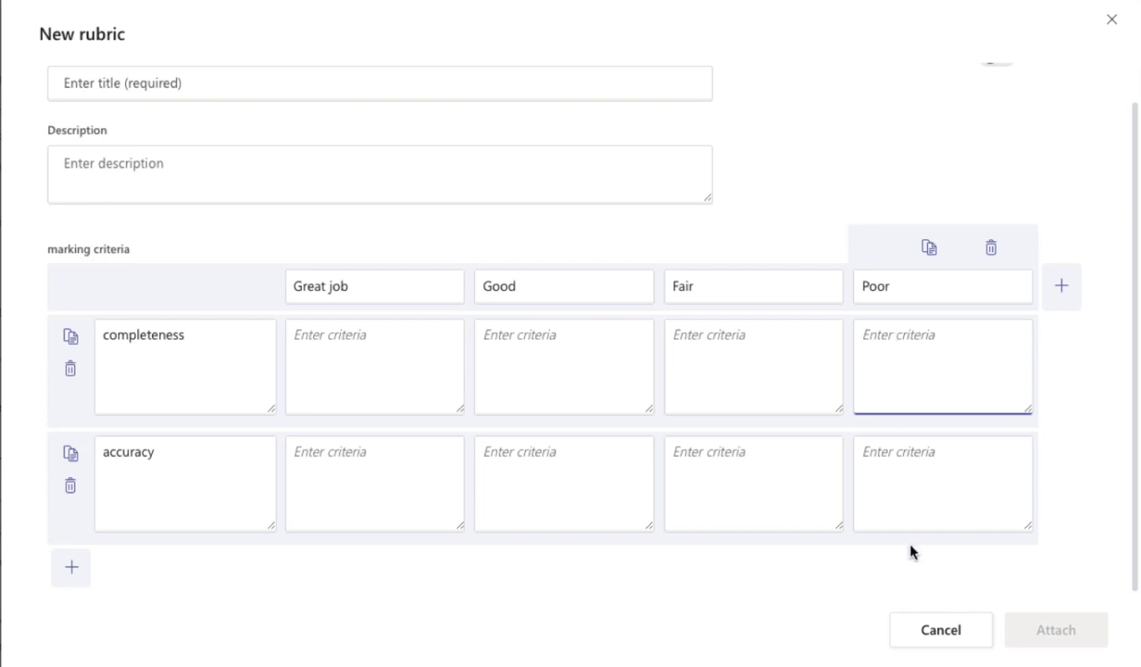
pyautogui.click(940, 632)
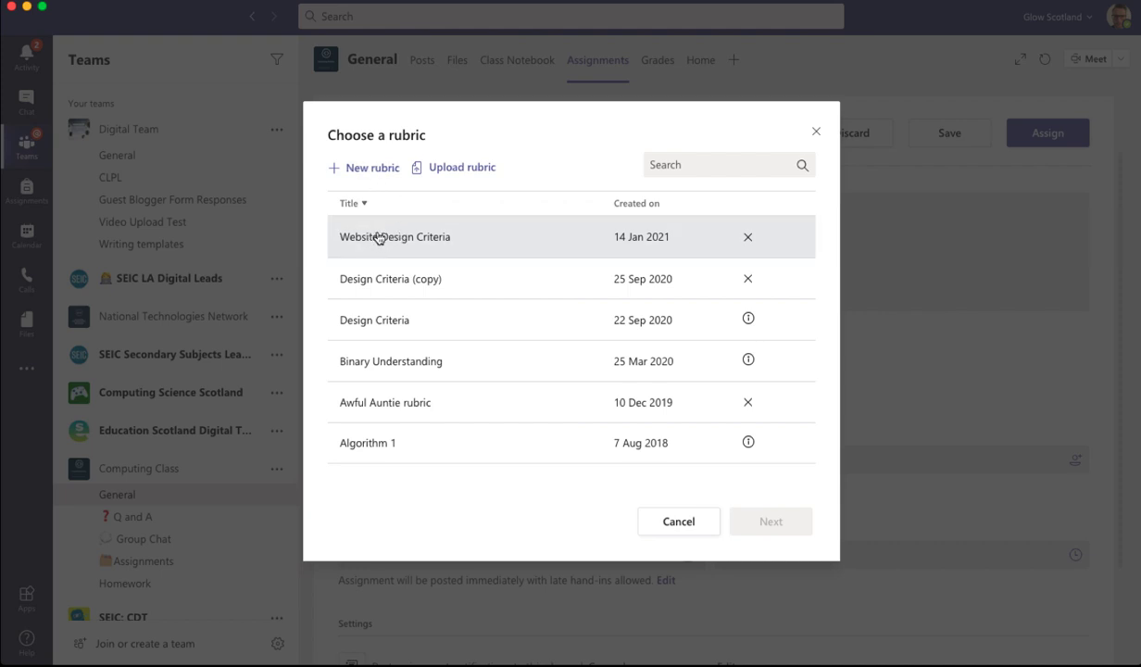
# Choose the existing "Website Design Criteria" rubric and proceed to its editing form.
pyautogui.click(389, 238)
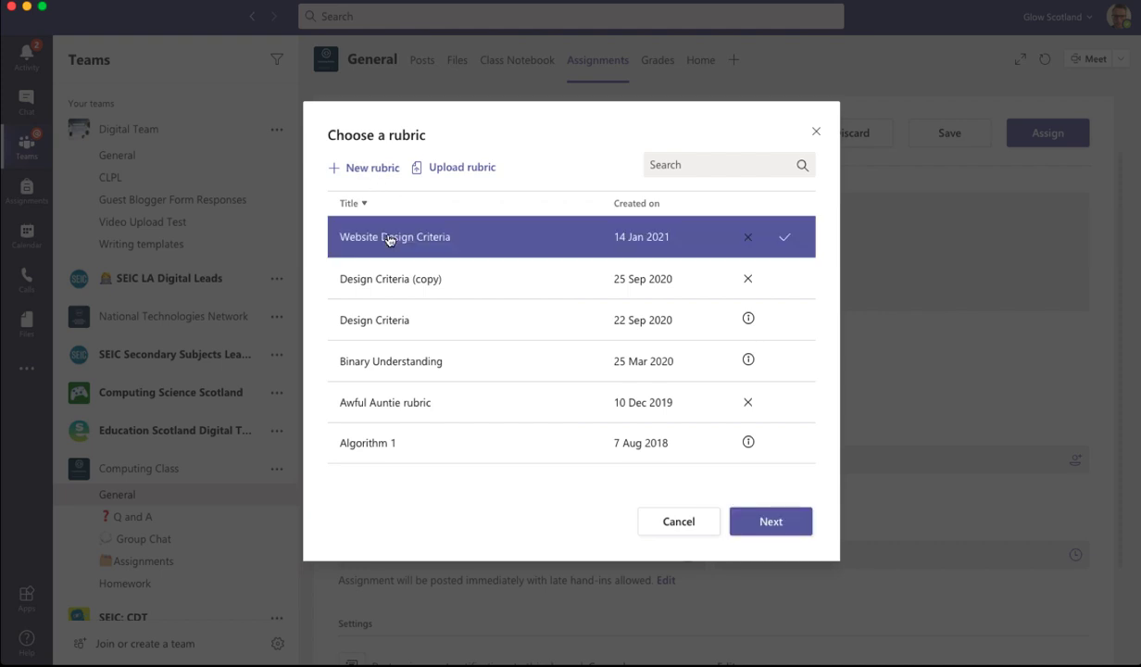
pyautogui.click(778, 523)
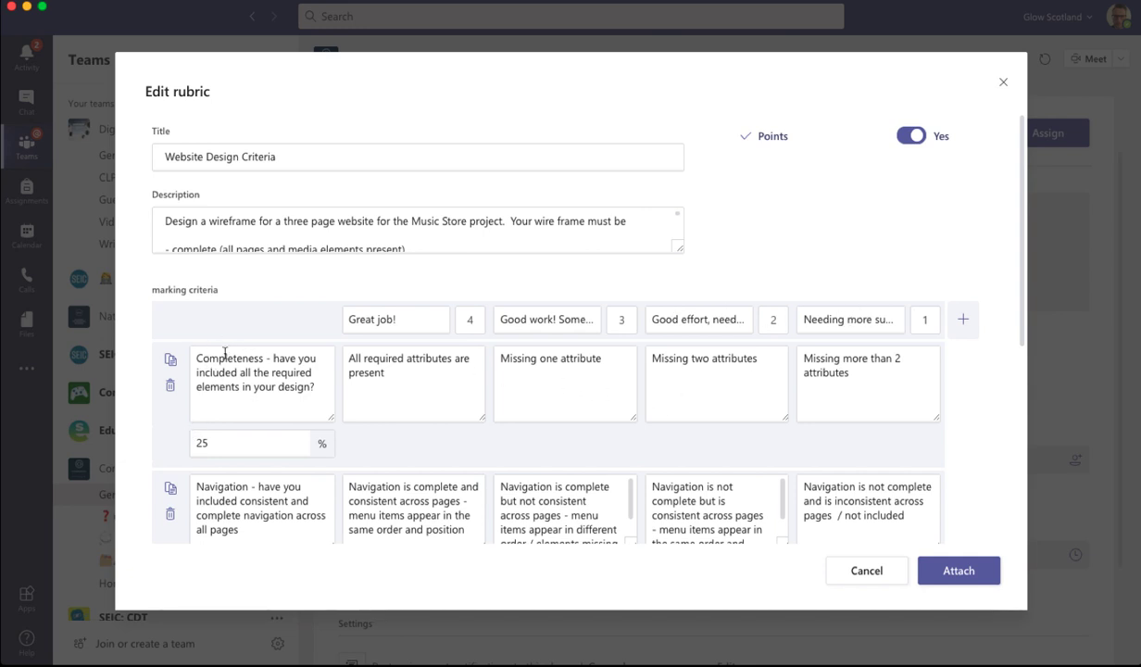
# Review the rubric's title, description, level headings, marking criteria and percentage weights for every row.
pyautogui.scroll(-1, 222, 382)
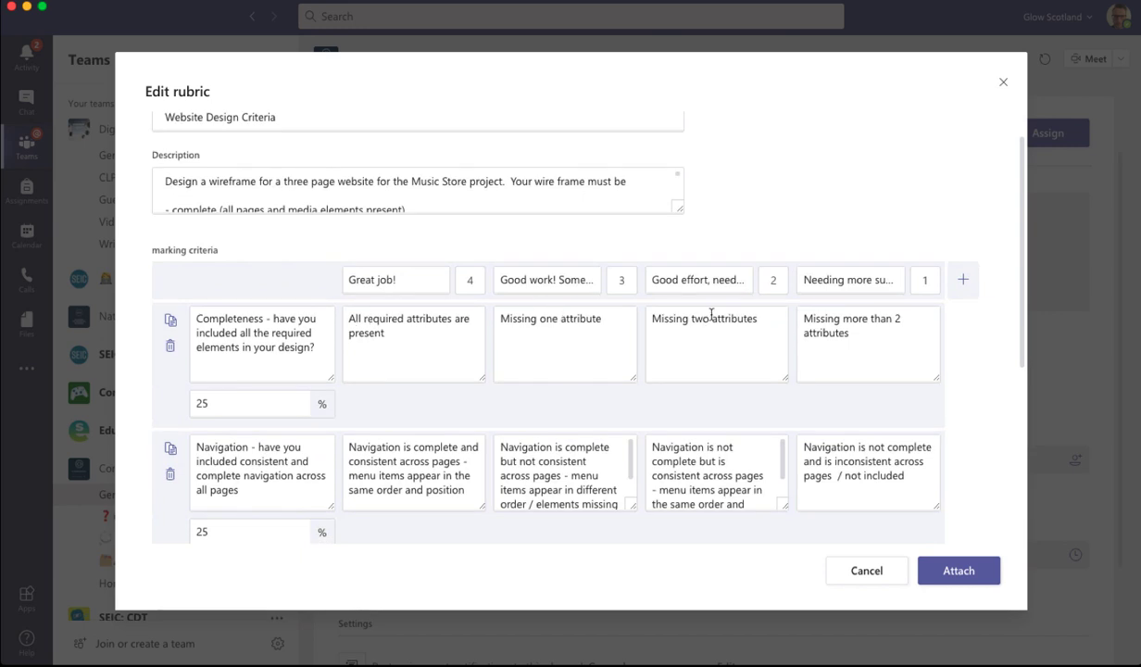
pyautogui.scroll(-1, 556, 438)
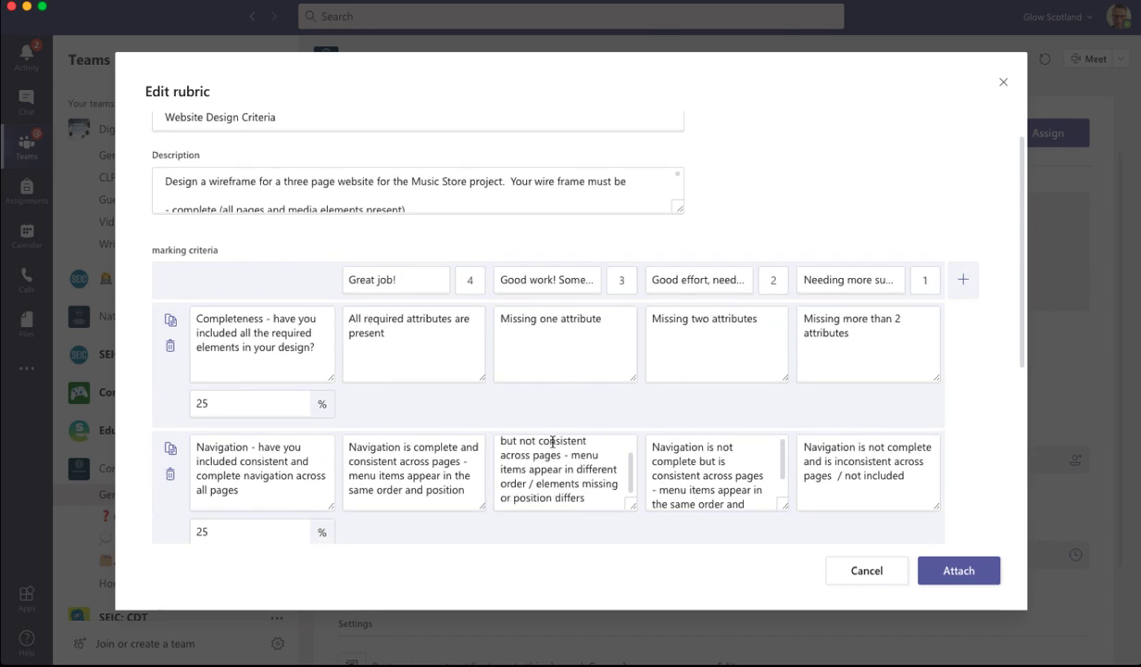
pyautogui.scroll(1, 556, 438)
pyautogui.scroll(1, 324, 423)
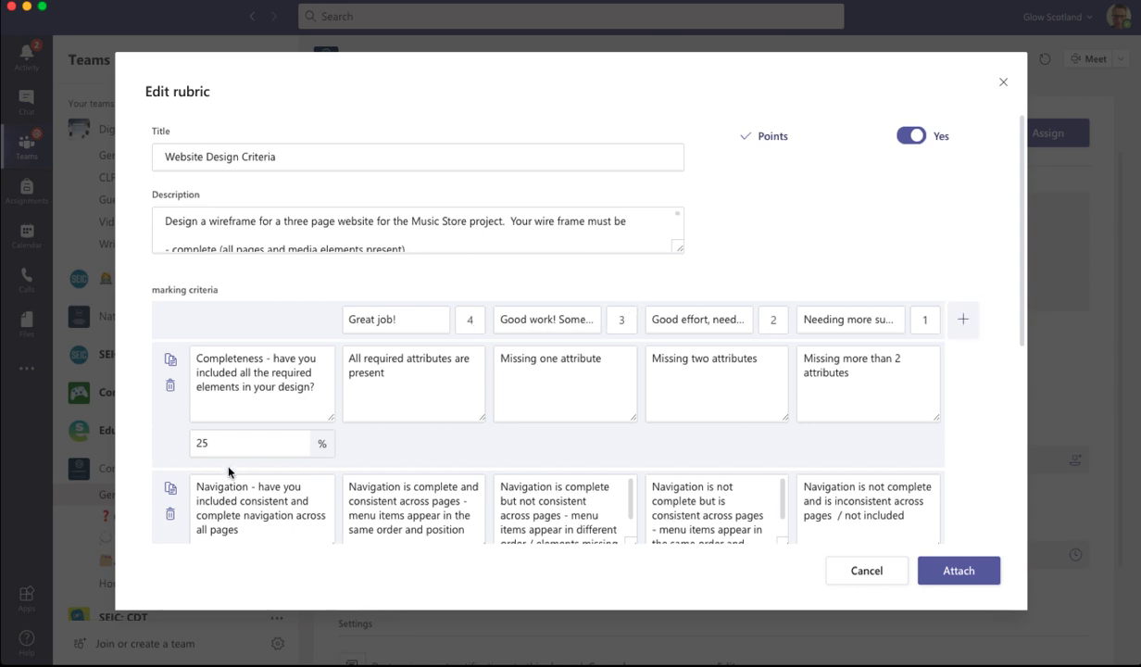
pyautogui.scroll(-3, 219, 442)
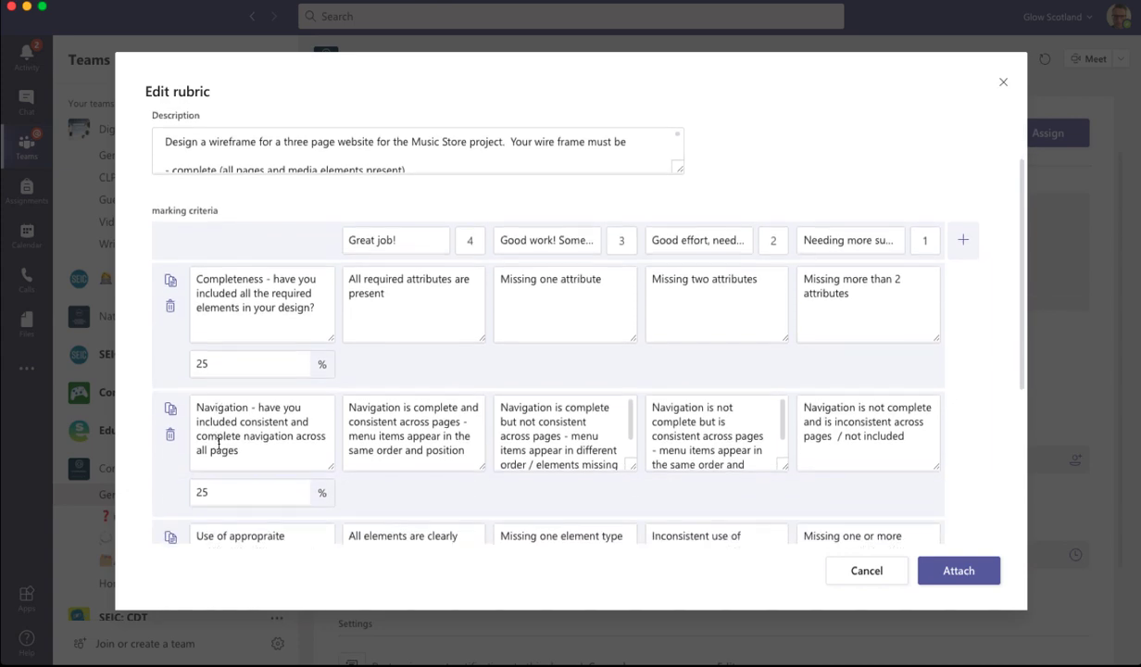
pyautogui.scroll(-1, 220, 449)
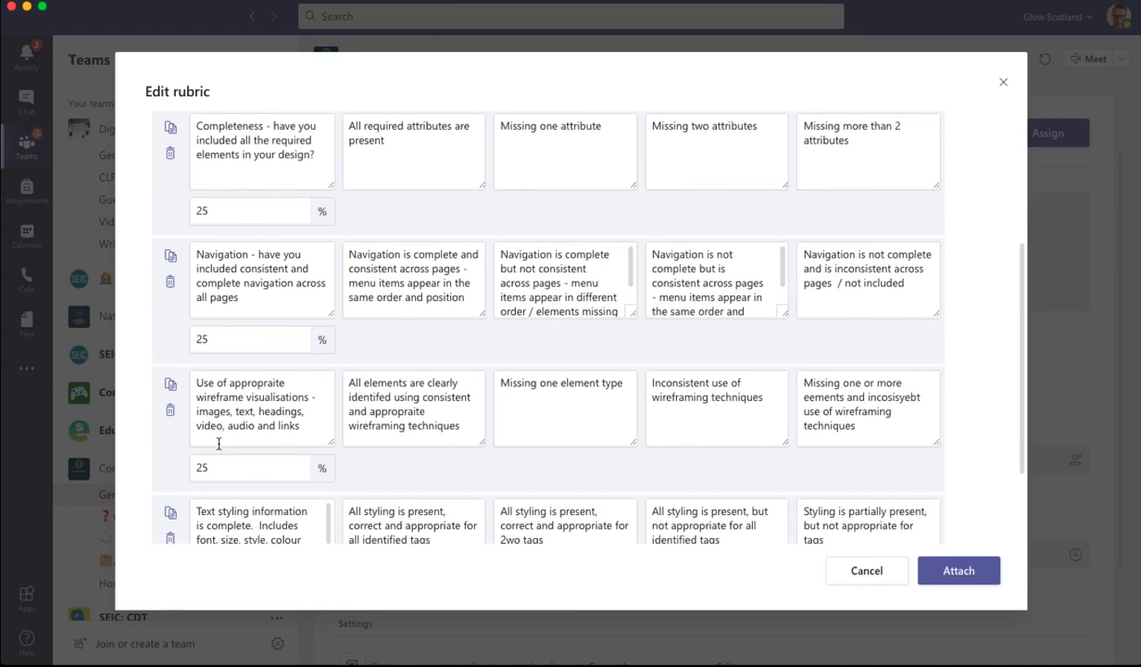
pyautogui.scroll(-2, 219, 448)
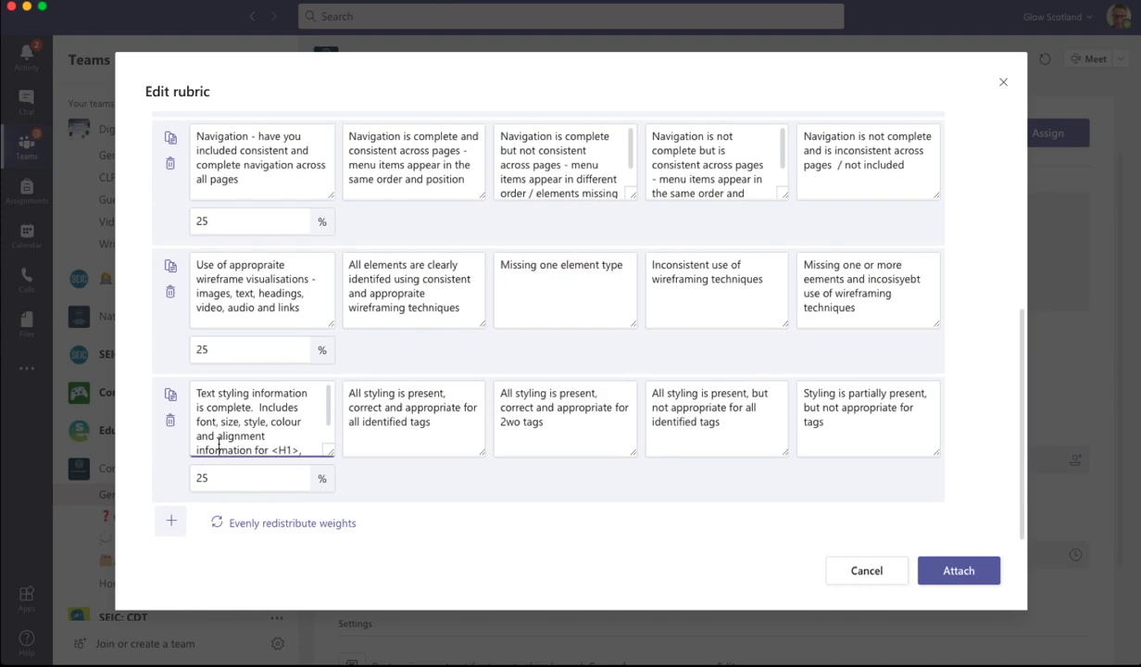
pyautogui.scroll(5, 393, 475)
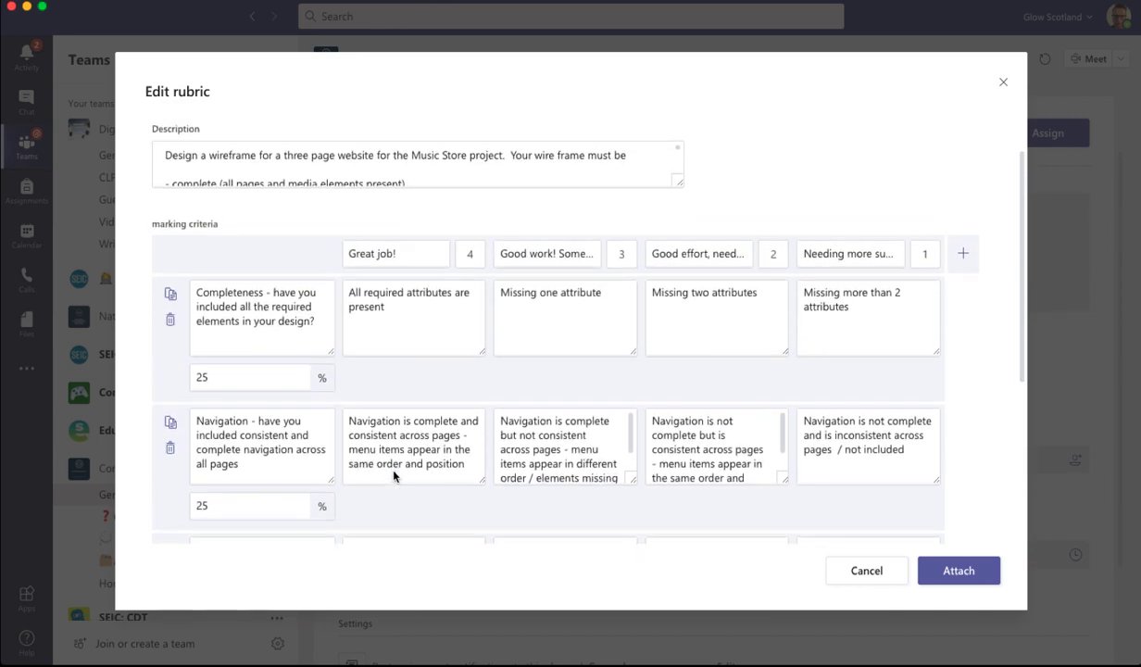
pyautogui.scroll(1, 394, 475)
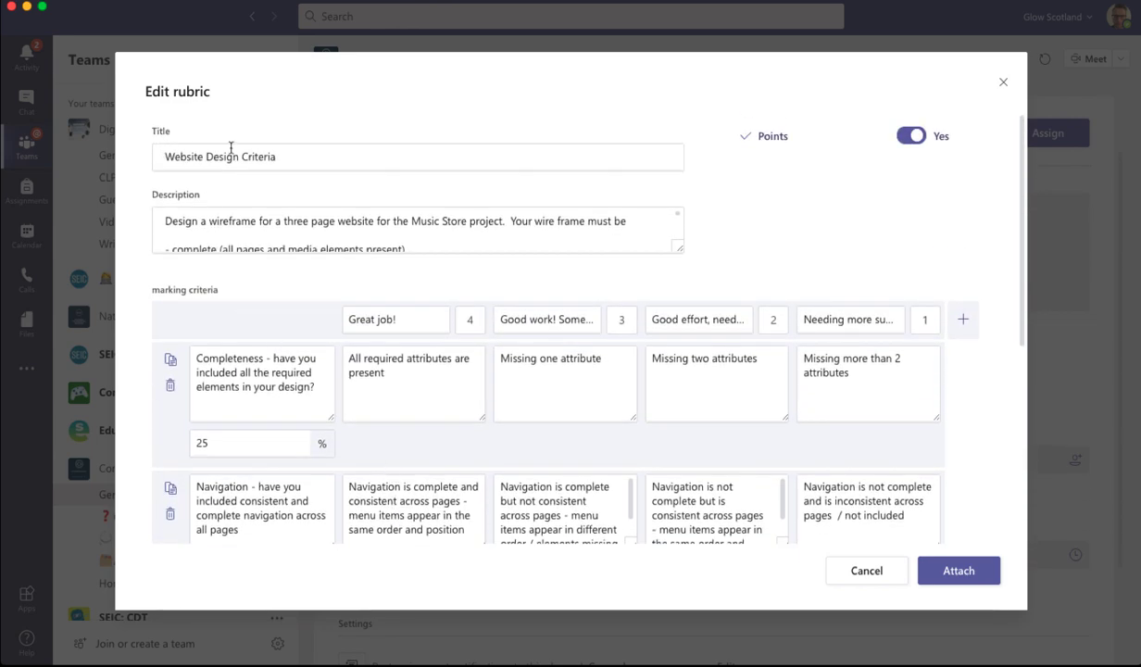
pyautogui.click(277, 231)
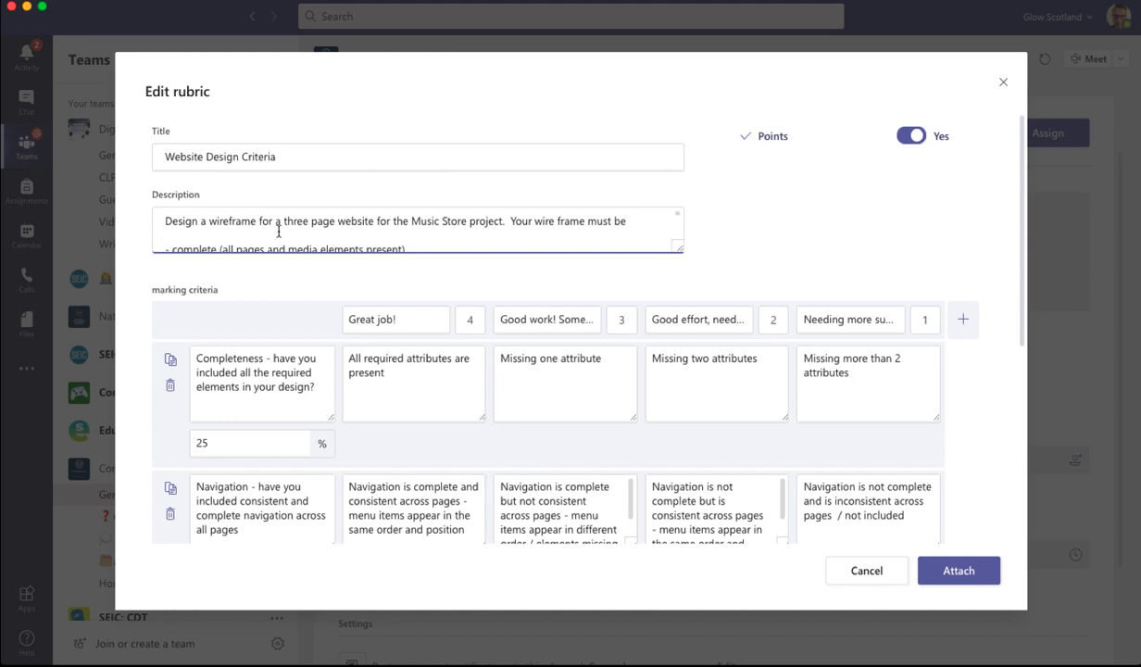
# Read through the rubric's full description and attach the "Website Design Criteria" rubric to the assignment.
pyautogui.press('Down')
pyautogui.press('Down')
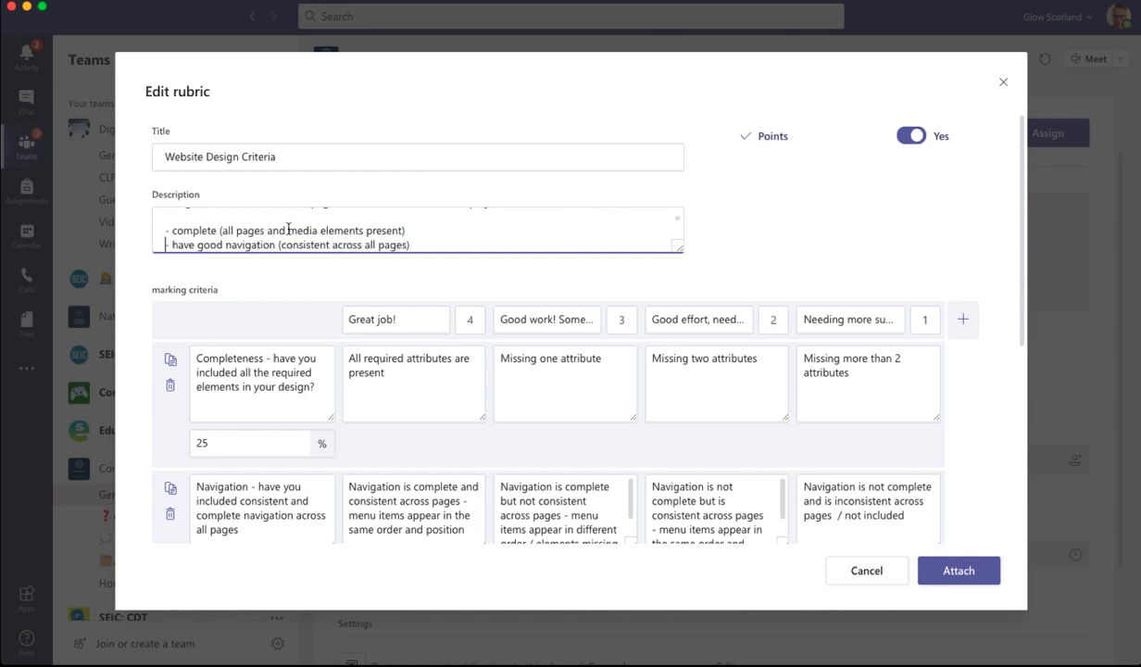
pyautogui.write('- use appropriate wireframe visulaistaions for all elements')
pyautogui.press('Return')
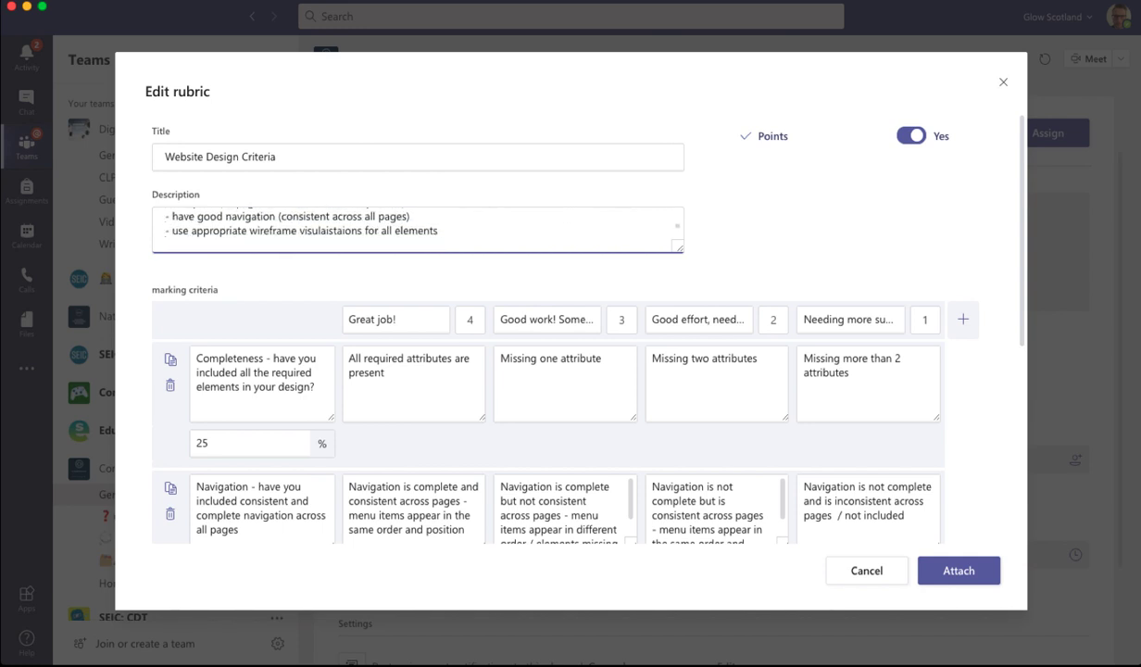
pyautogui.press('Up')
pyautogui.press('Up')
pyautogui.press('Up')
pyautogui.press('Up')
pyautogui.press('Up')
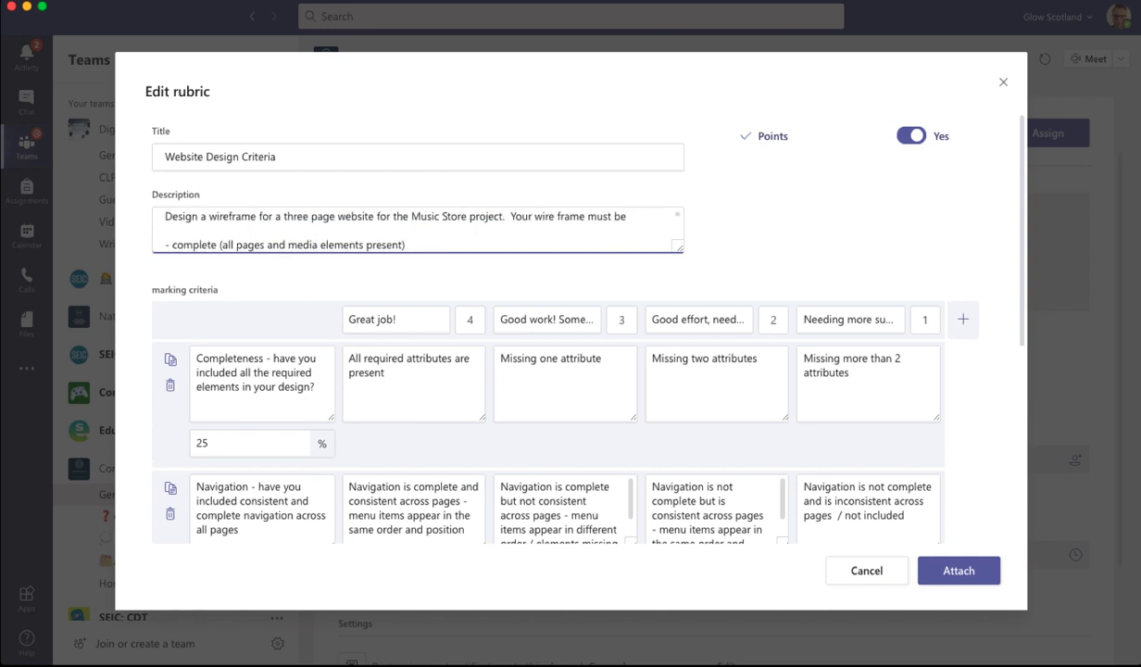
pyautogui.click(963, 572)
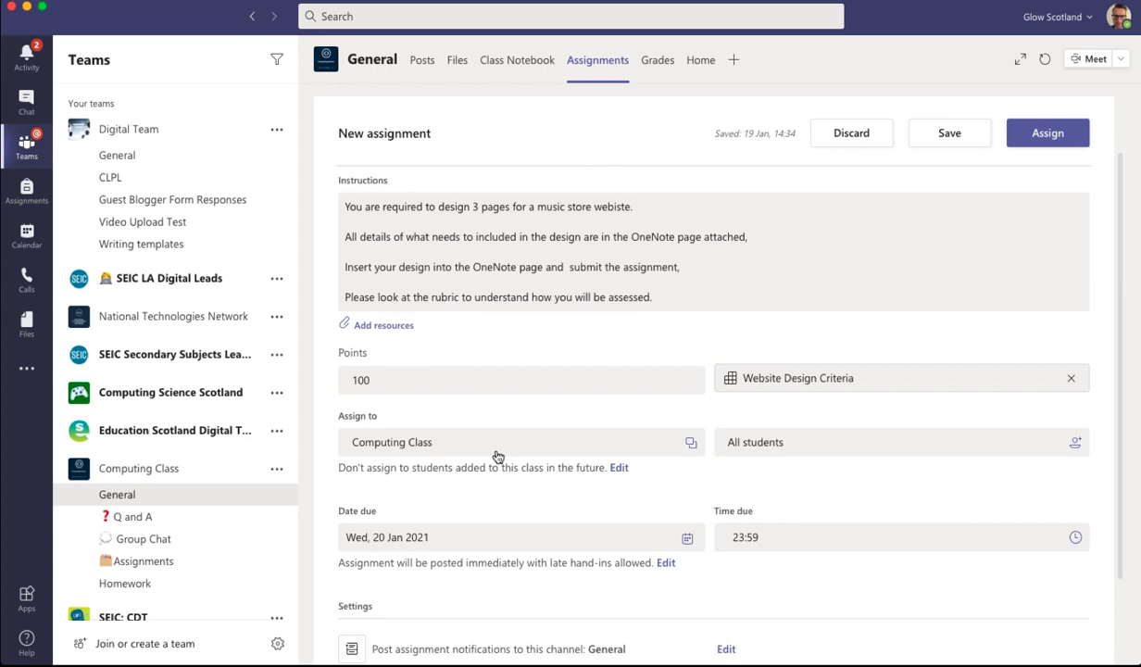
# Set the assignment's due date to Friday 22 January 2021.
pyautogui.scroll(-2, 495, 454)
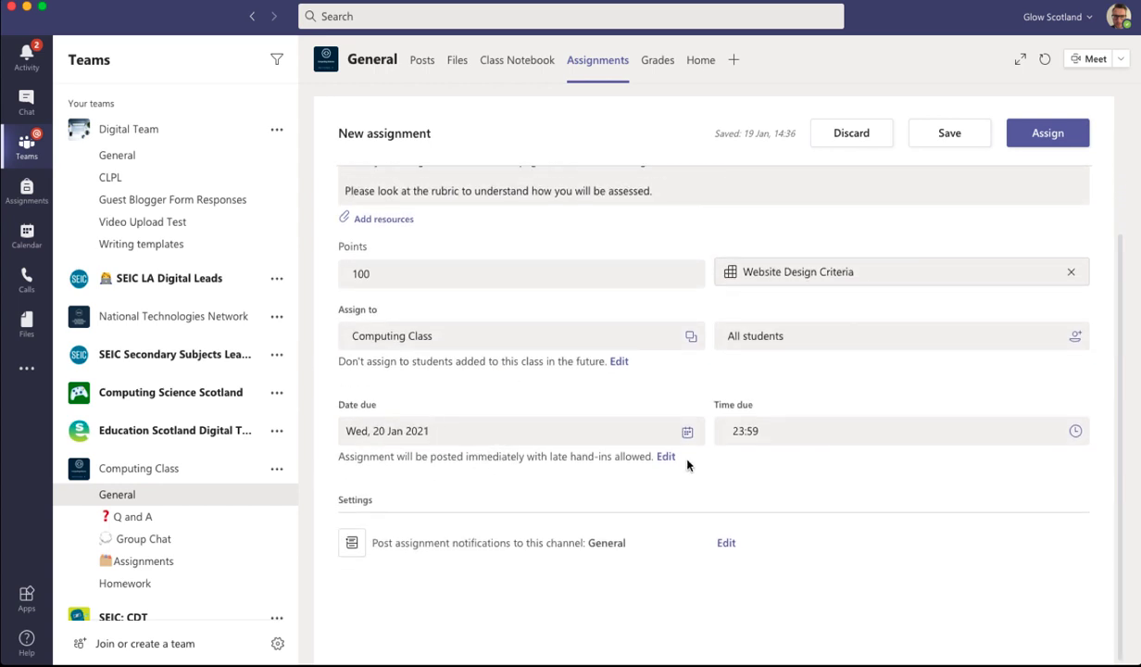
pyautogui.click(549, 440)
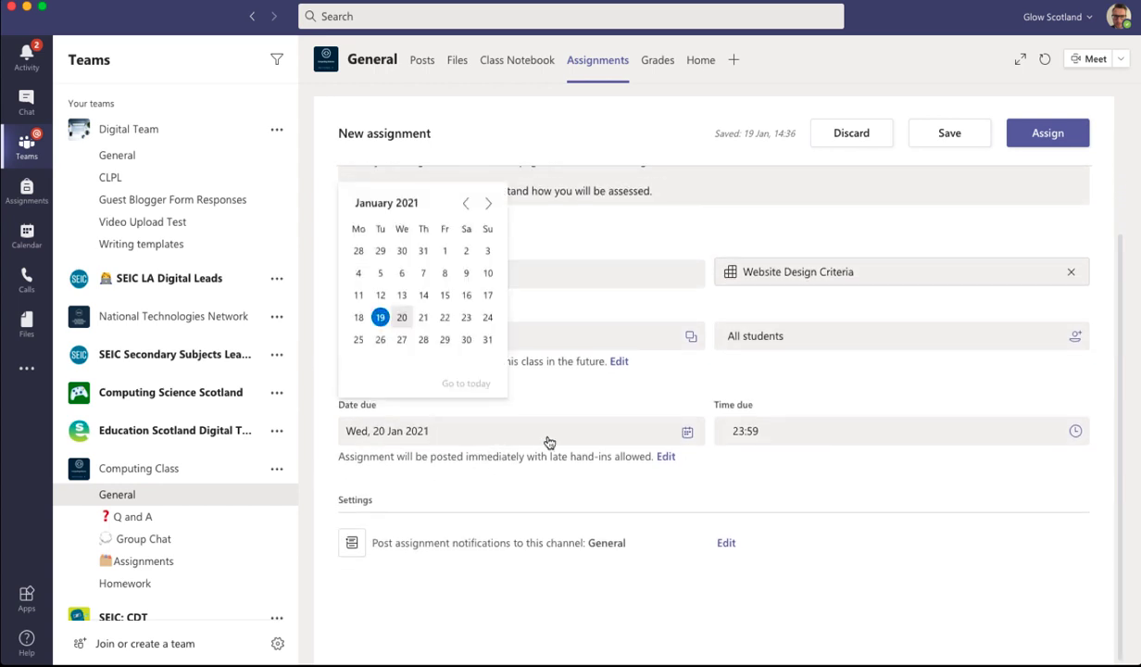
pyautogui.click(445, 317)
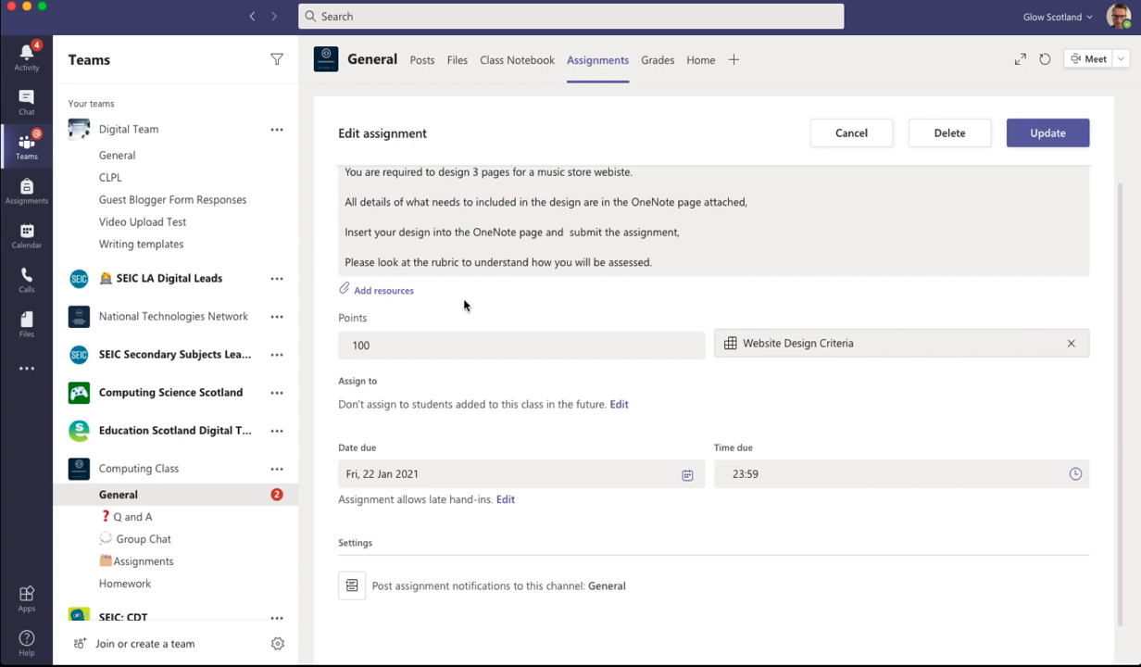
# Attach the Class Notebook page "Music Store Project – Part 1: Design" from _Teacher Only, Web Design and Development, as an assignment resource.
pyautogui.click(382, 291)
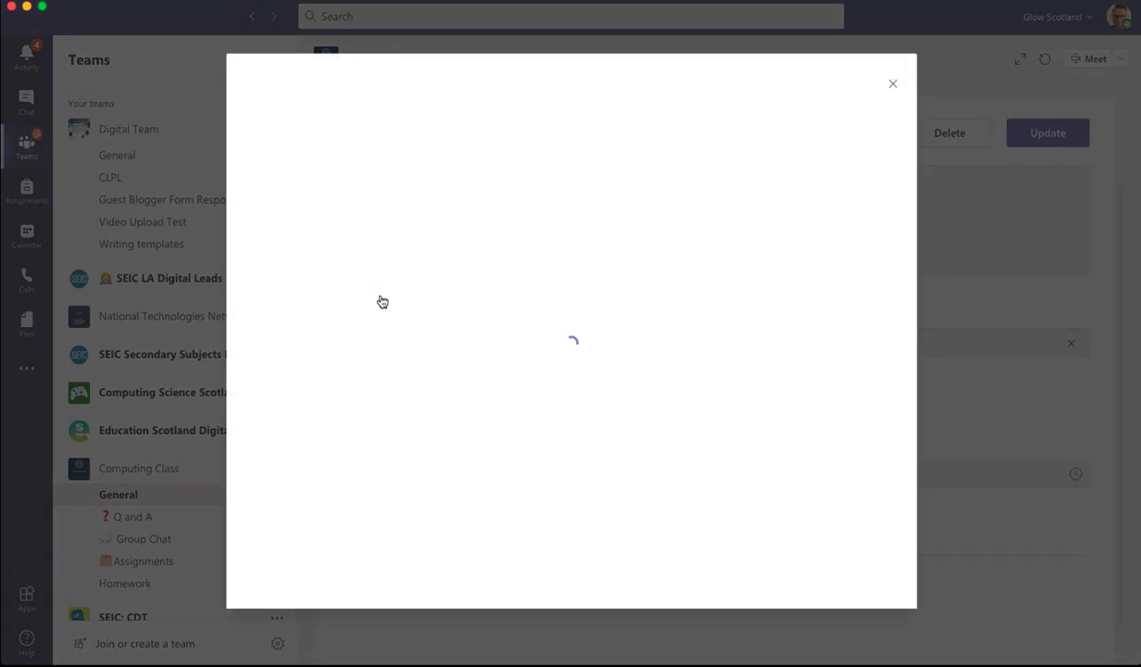
pyautogui.click(336, 122)
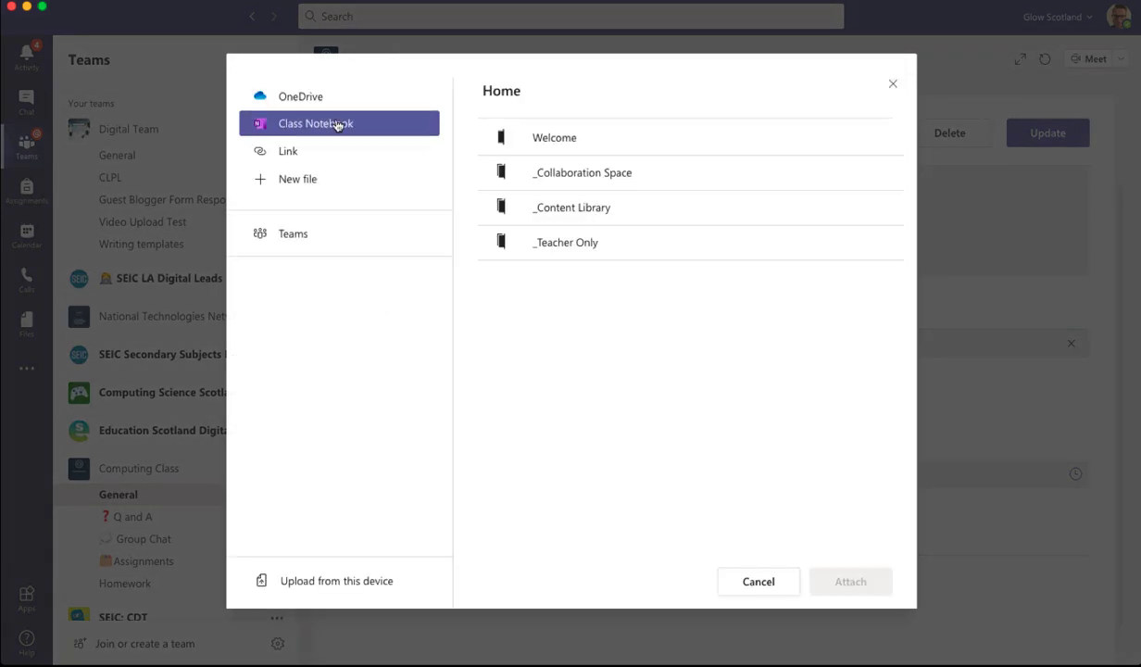
pyautogui.click(519, 236)
pyautogui.click(580, 181)
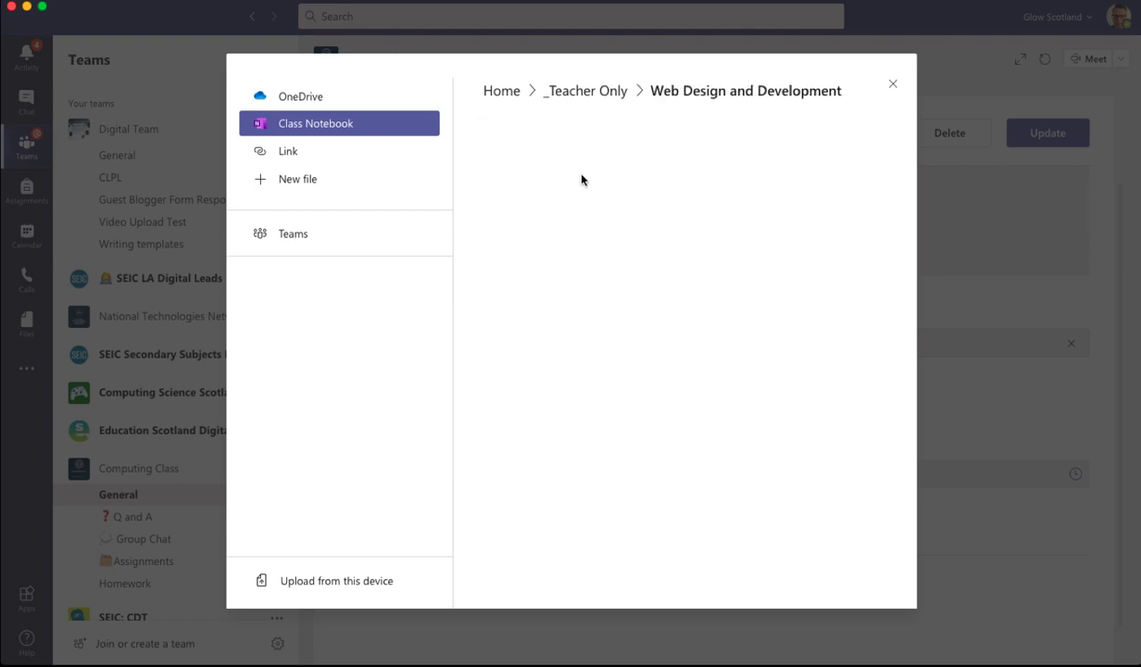
pyautogui.click(582, 147)
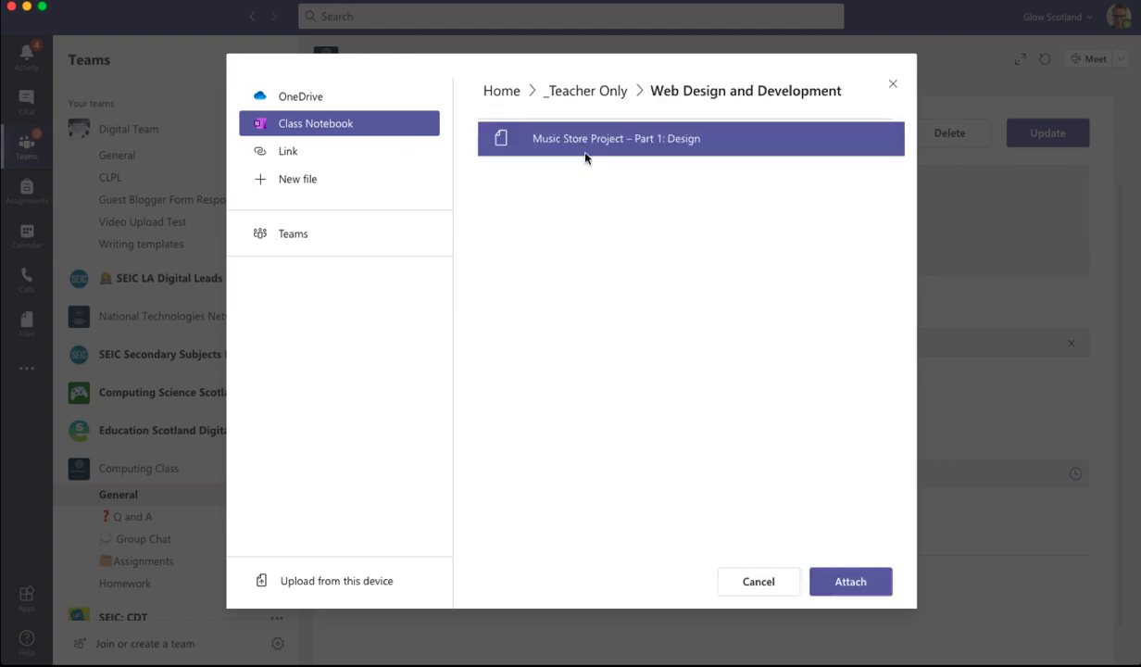
pyautogui.click(876, 581)
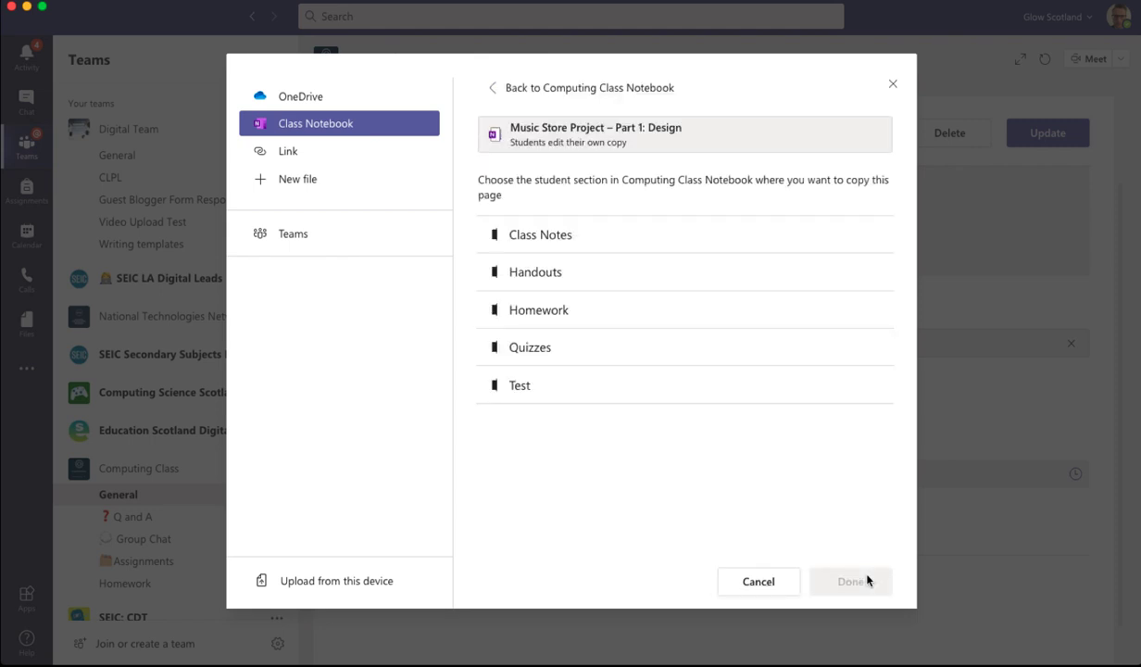
# Choose Handouts as the student section for the notebook page's copies and update the assignment.
pyautogui.click(738, 324)
pyautogui.click(576, 279)
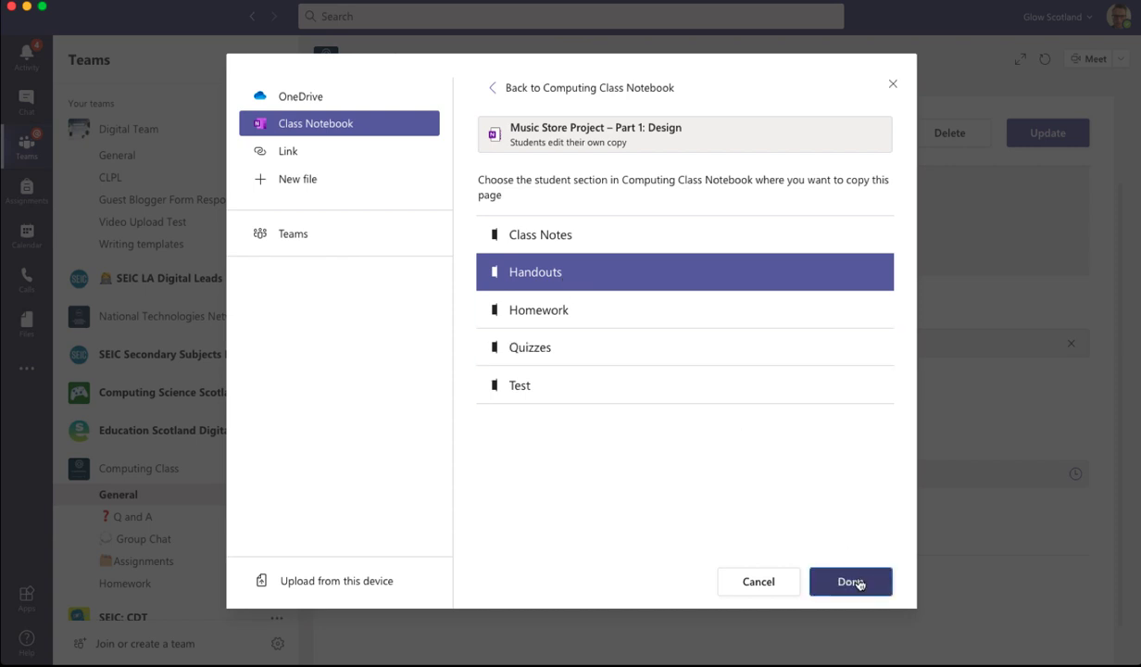
pyautogui.click(850, 581)
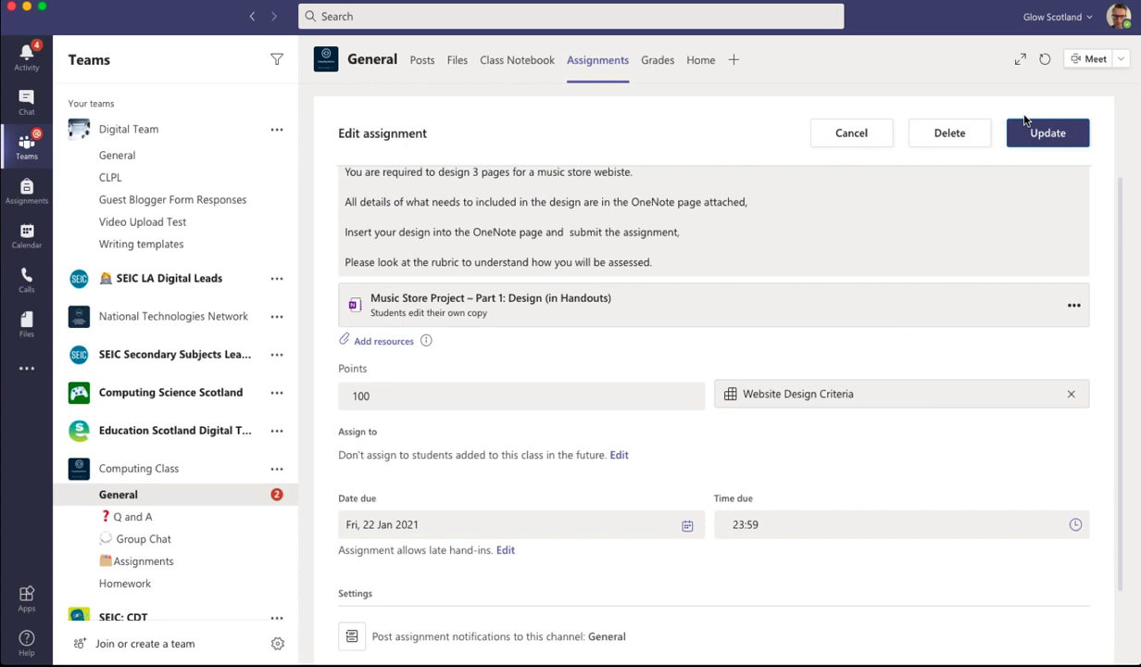
pyautogui.click(1047, 134)
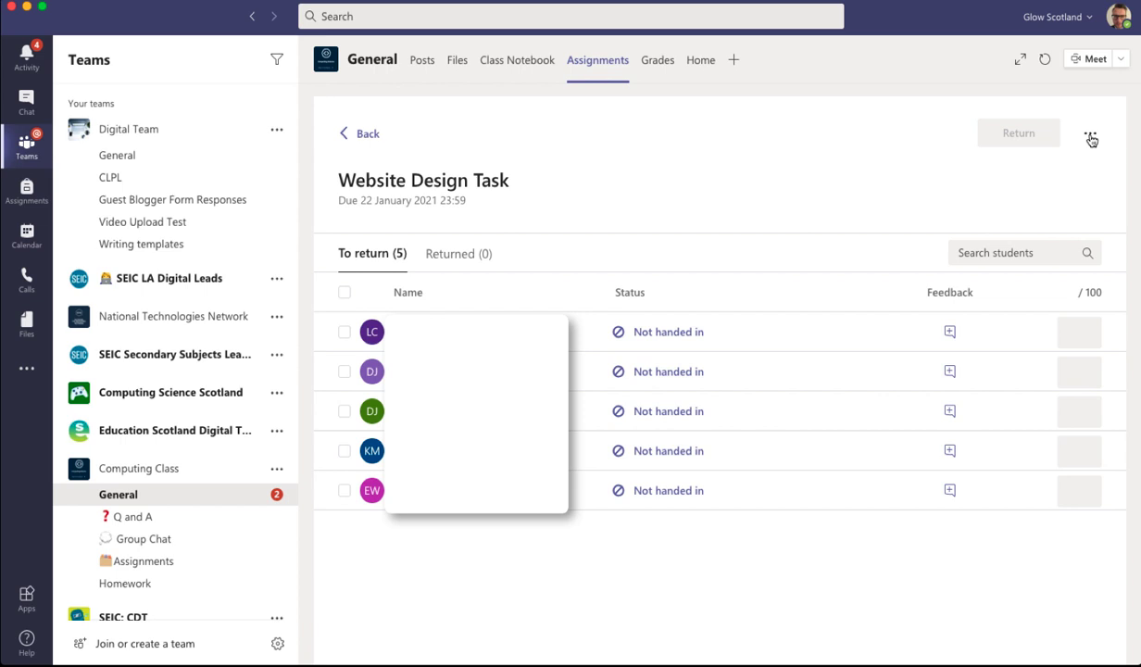
# Show the Website Design Task in student view, read through all criteria of its rubric and close the rubric.
pyautogui.click(1091, 137)
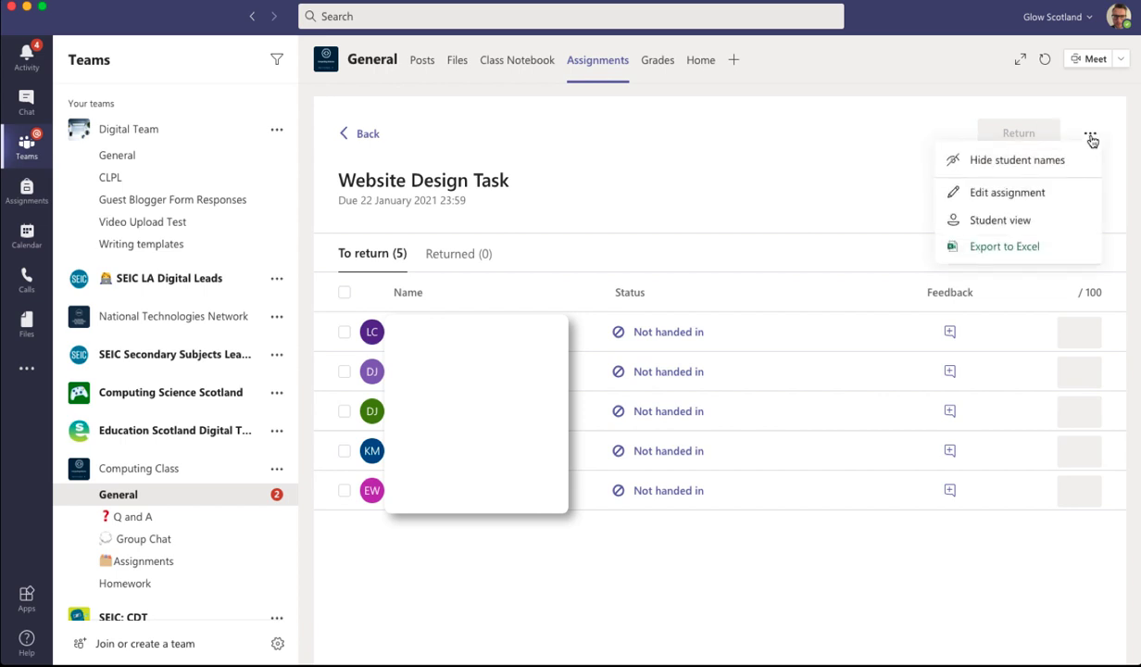
pyautogui.click(1028, 217)
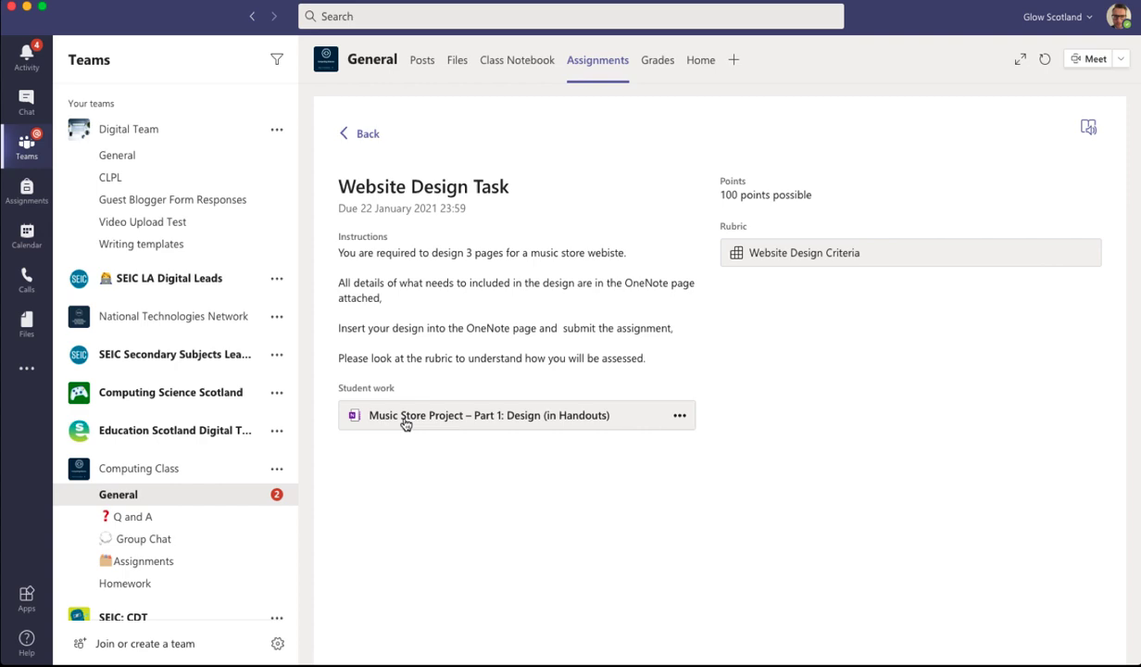
pyautogui.click(756, 260)
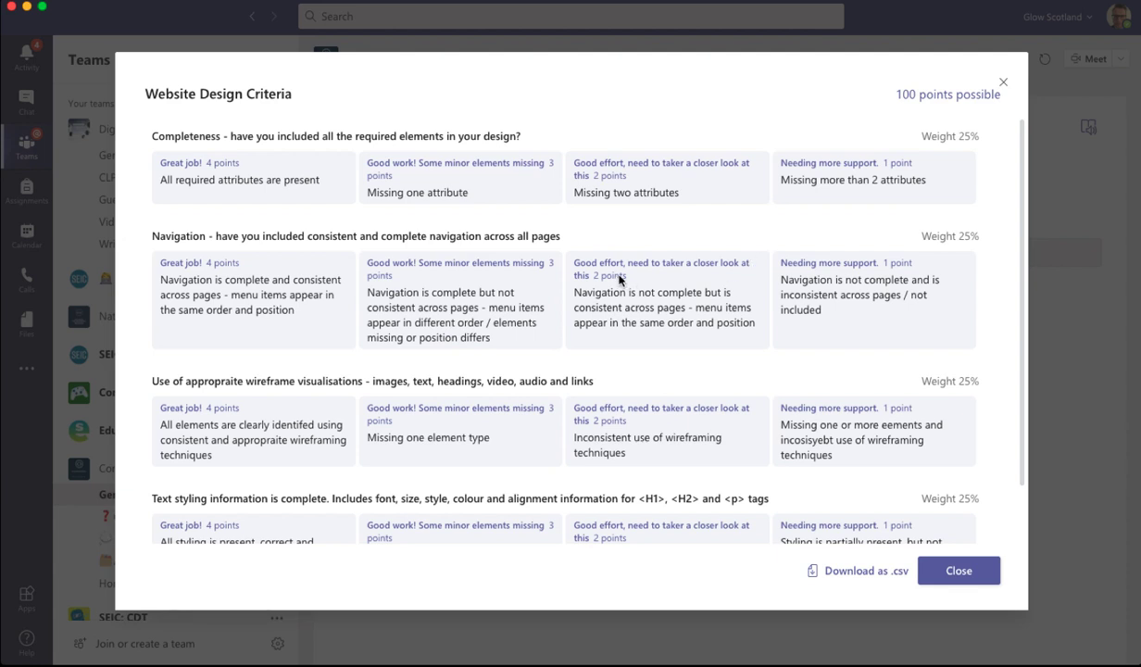
pyautogui.scroll(-1, 503, 417)
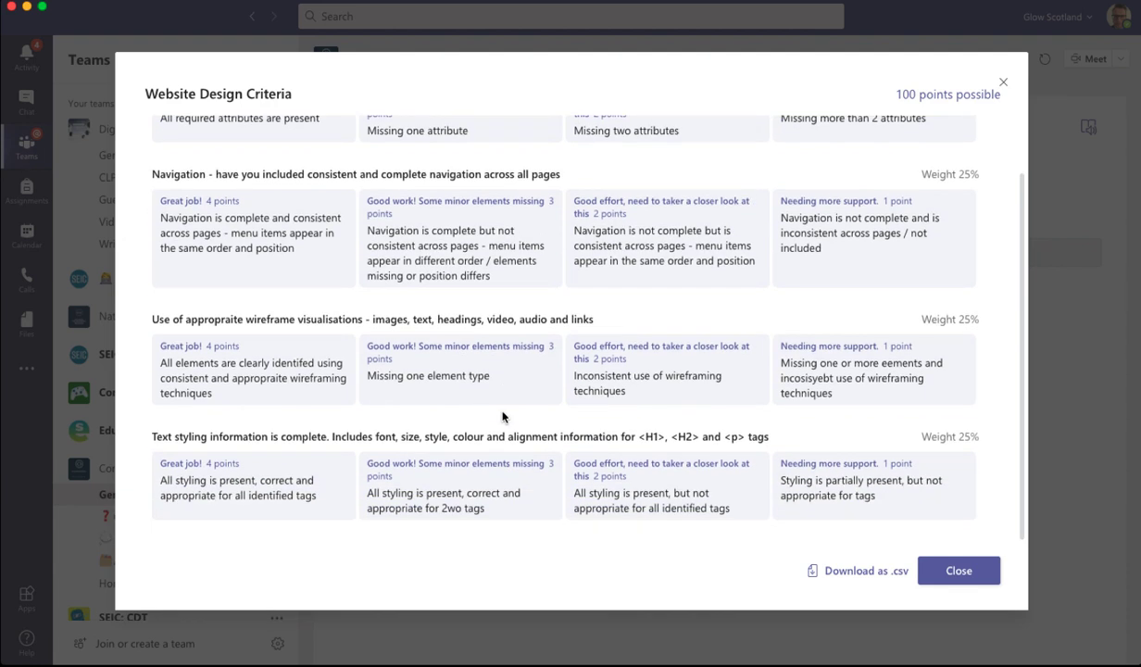
pyautogui.scroll(1, 503, 416)
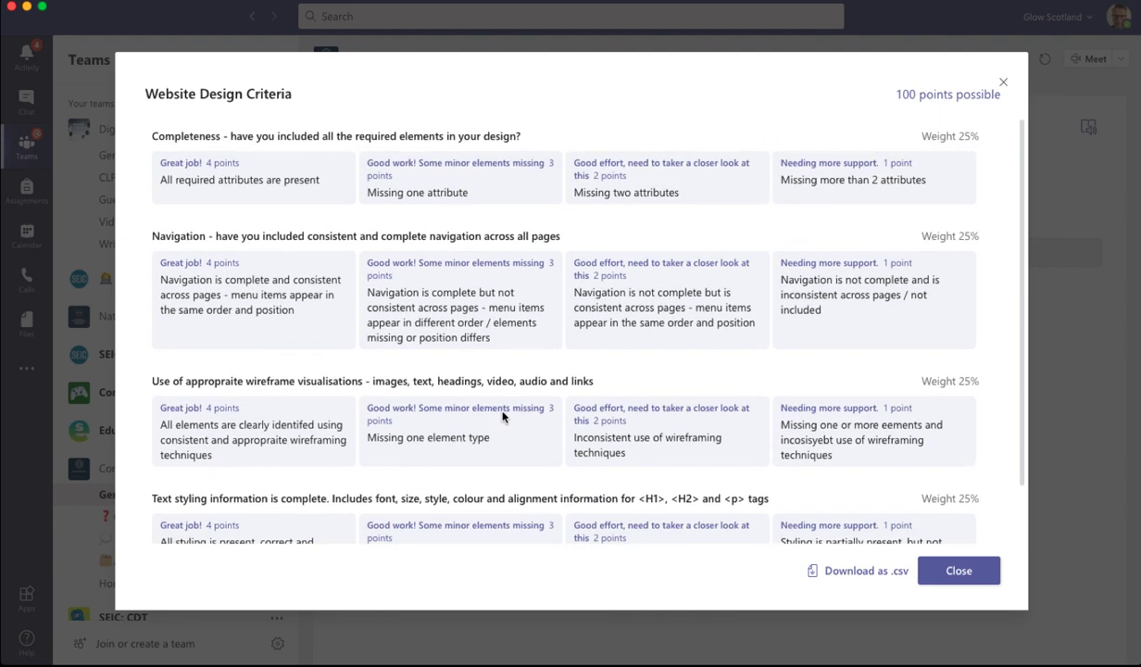
pyautogui.click(1002, 84)
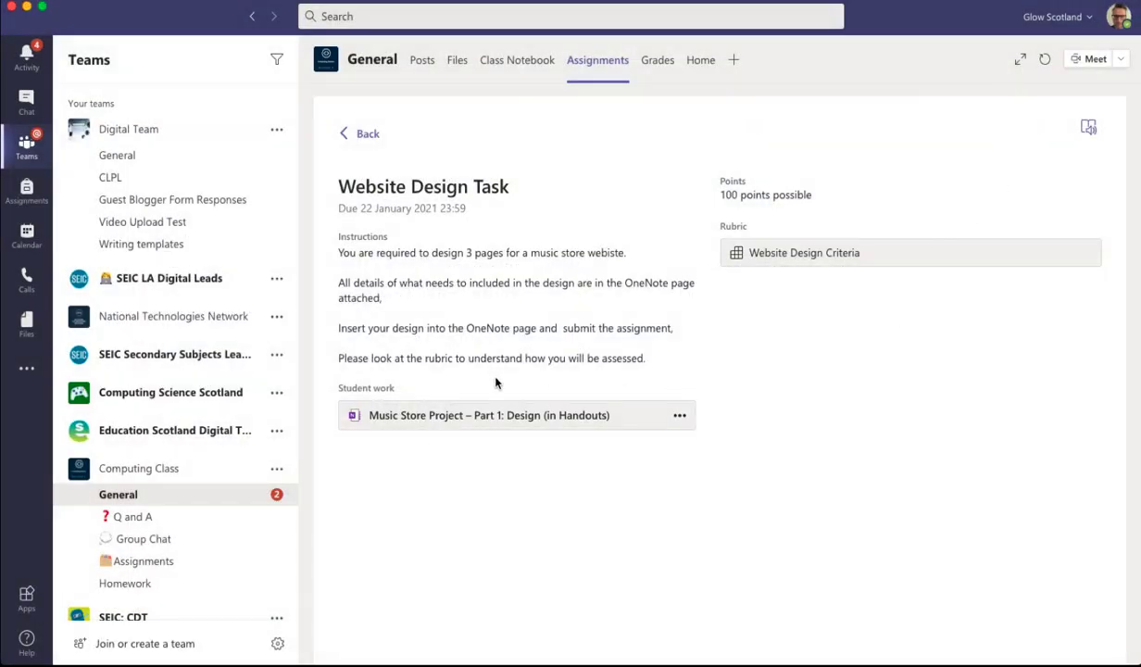
# Examine the attached "Music Store Project – Part 1: Design" page, including the page requirements and the task checklist.
pyautogui.click(444, 416)
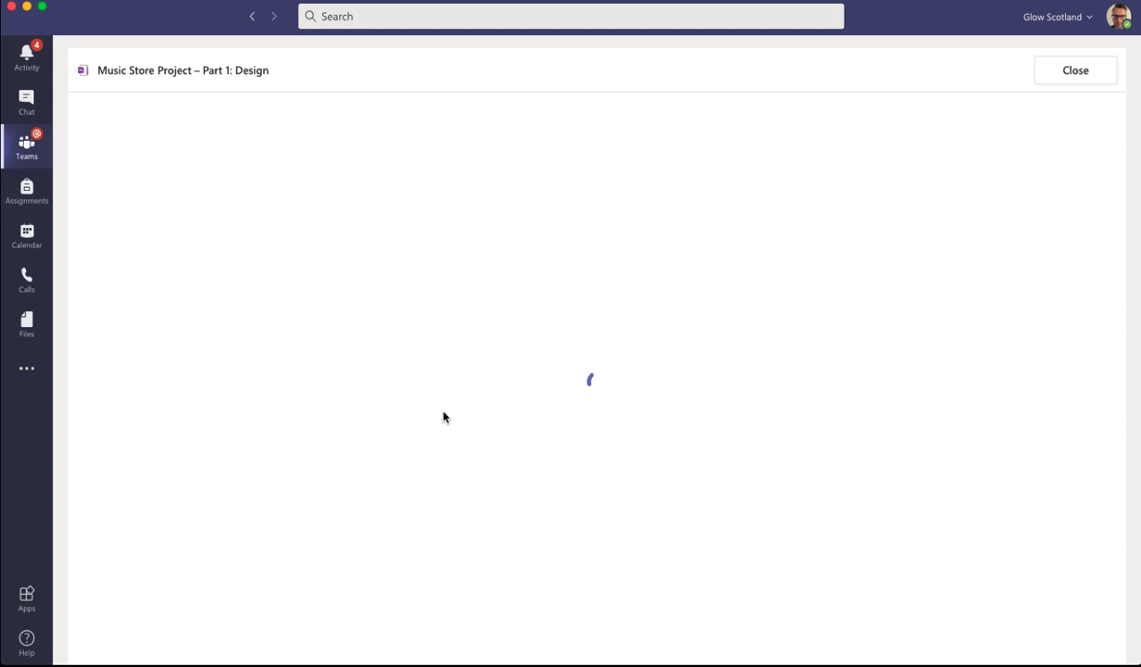
pyautogui.scroll(-4, 829, 410)
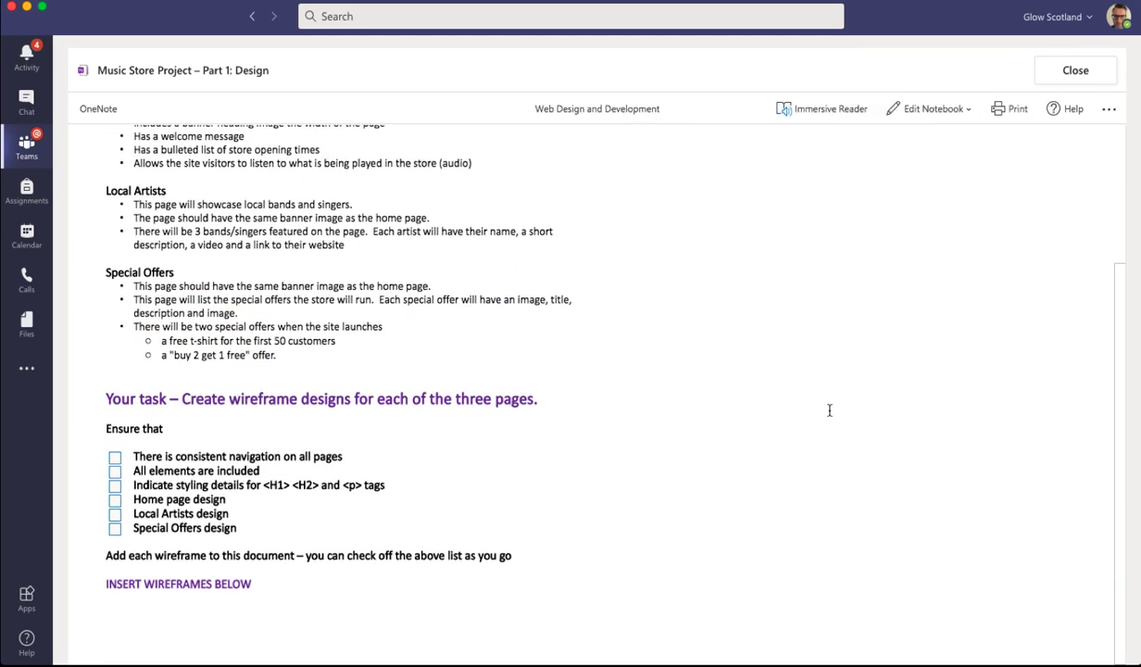
pyautogui.scroll(4, 829, 410)
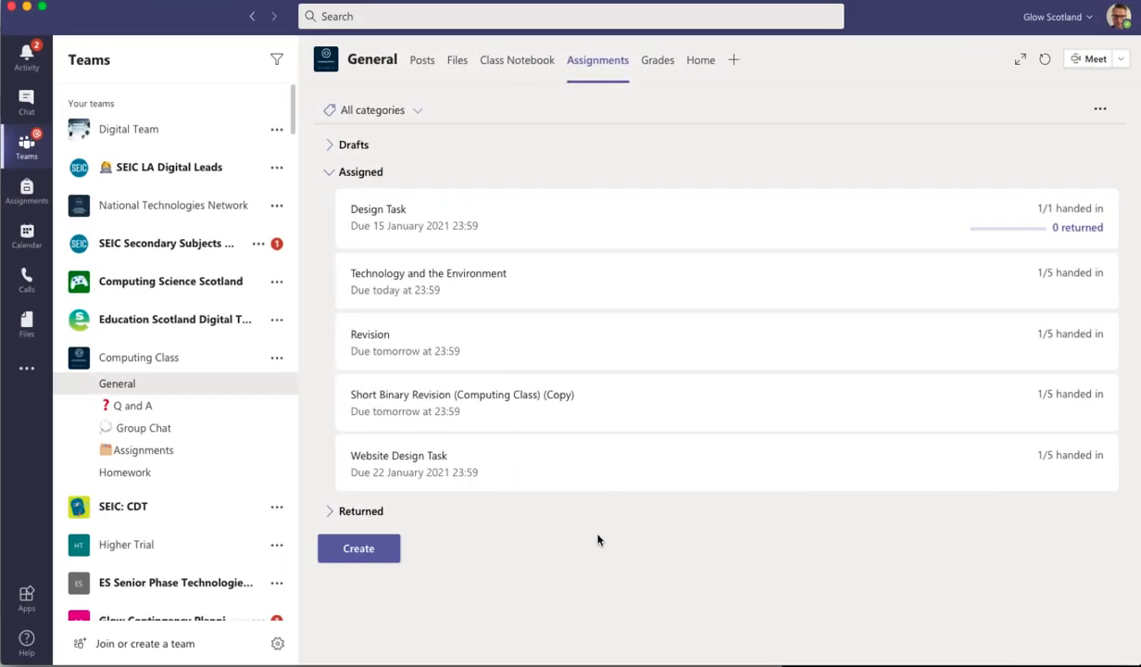
# Open the handed-in student work for the Website Design Task and look through its wireframe against the task checklist.
pyautogui.click(403, 466)
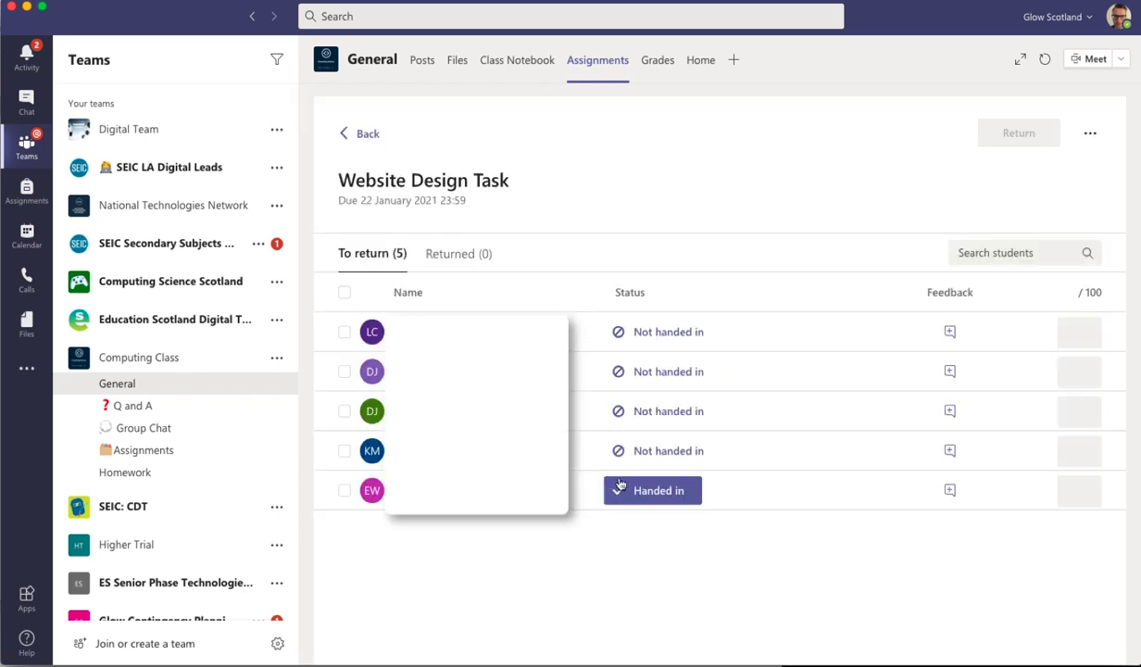
pyautogui.click(663, 496)
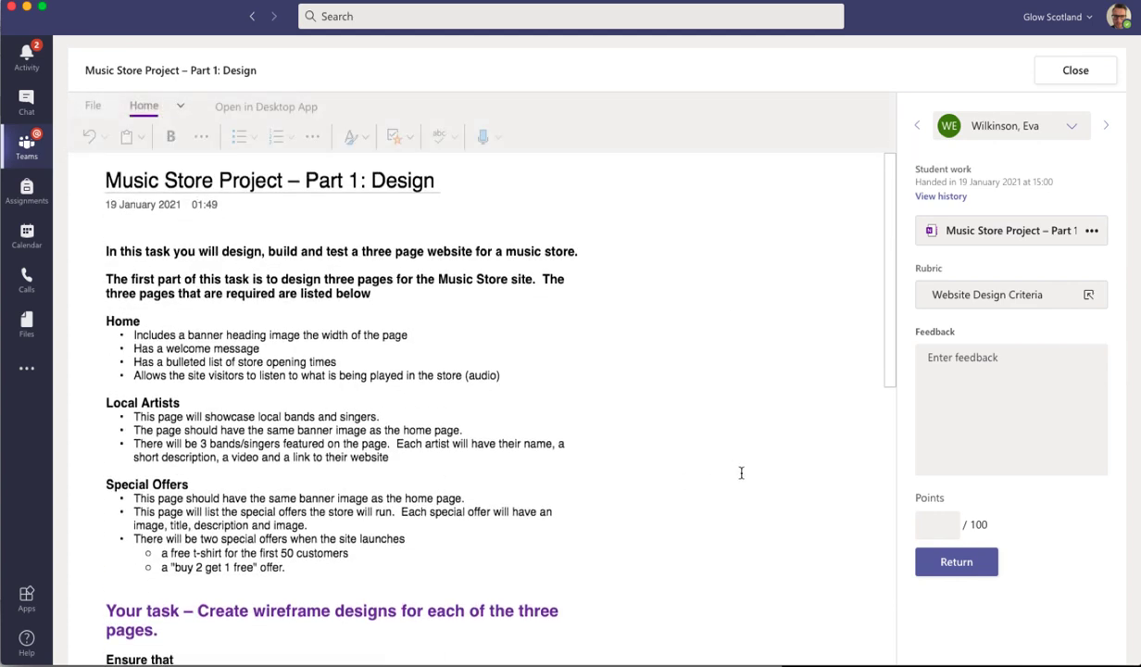
pyautogui.scroll(-5, 741, 474)
pyautogui.scroll(-5, 740, 473)
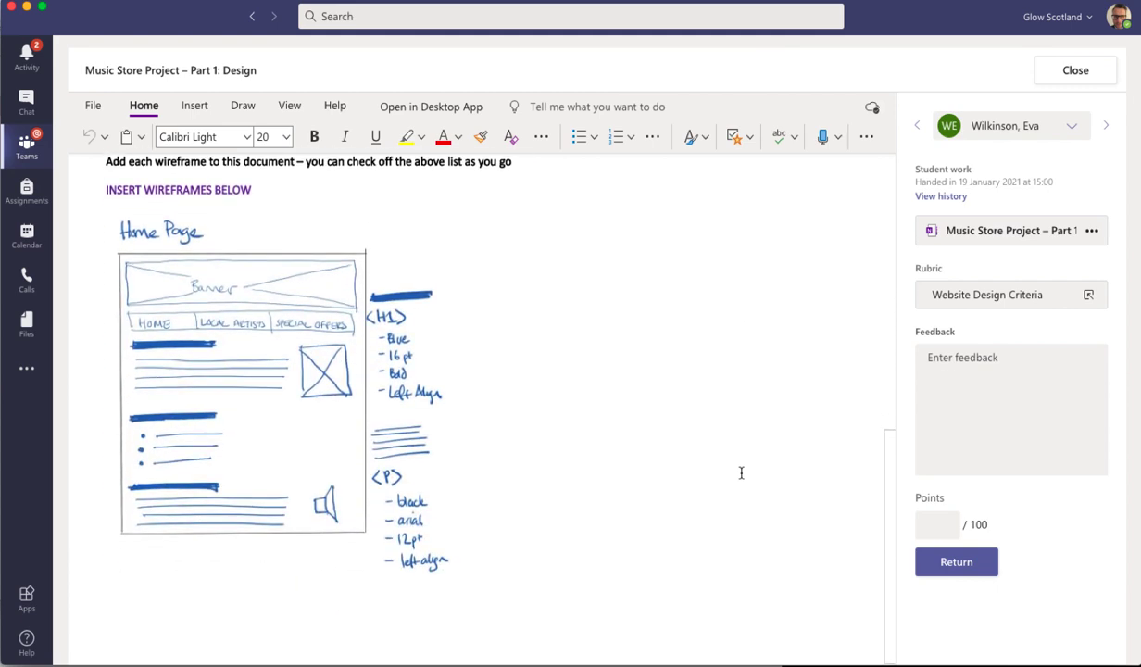
pyautogui.scroll(3, 741, 473)
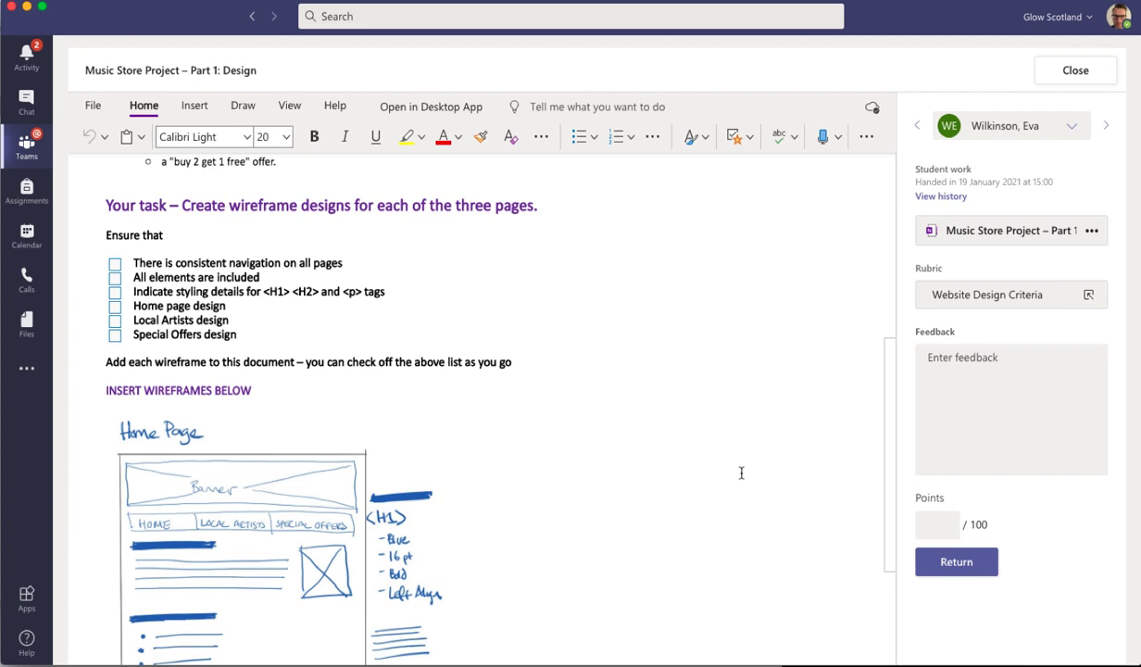
# In the marking rubric, rate Completeness "Good work! Some minor elements missing" and Navigation "Good effort, need to take a closer look at this".
pyautogui.click(1059, 303)
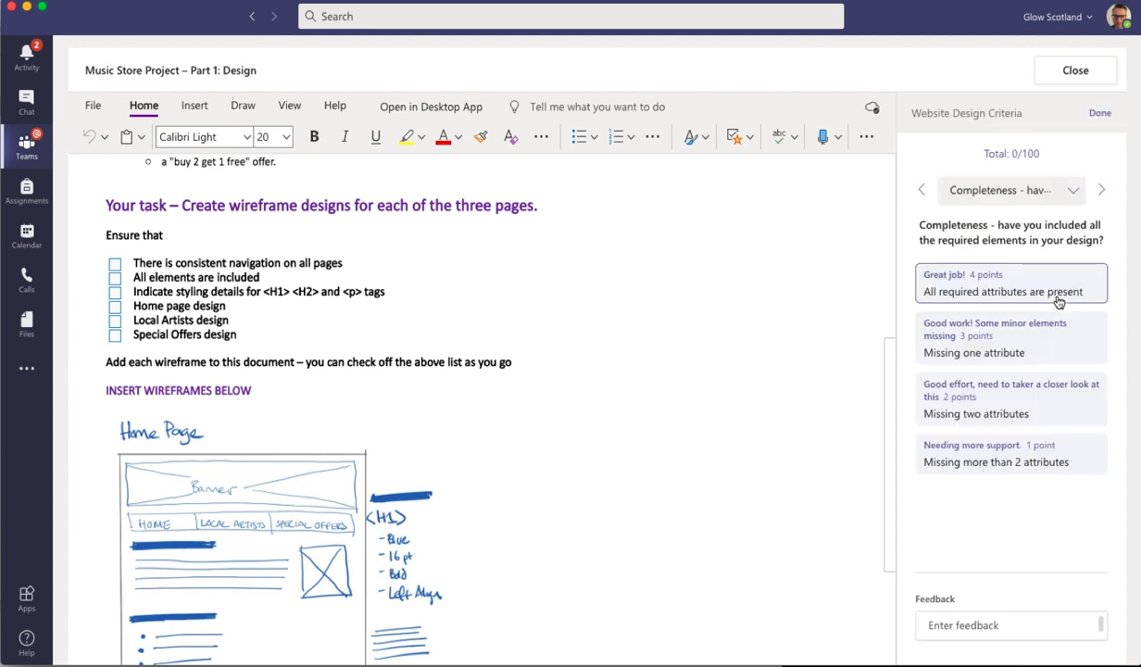
pyautogui.click(1015, 358)
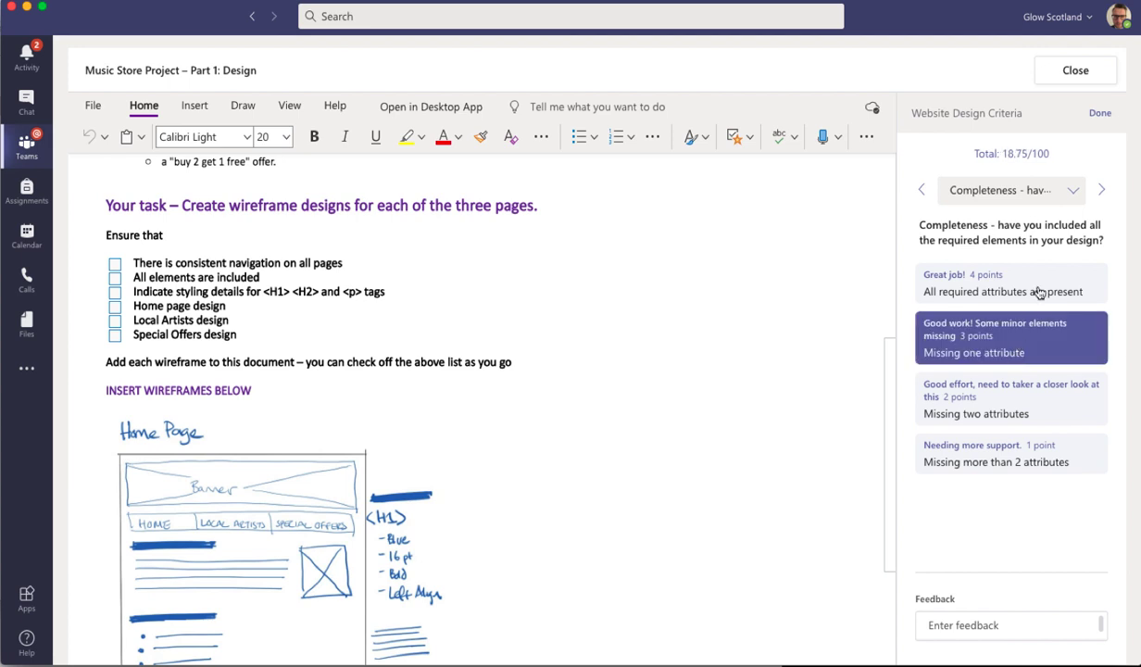
pyautogui.click(1098, 189)
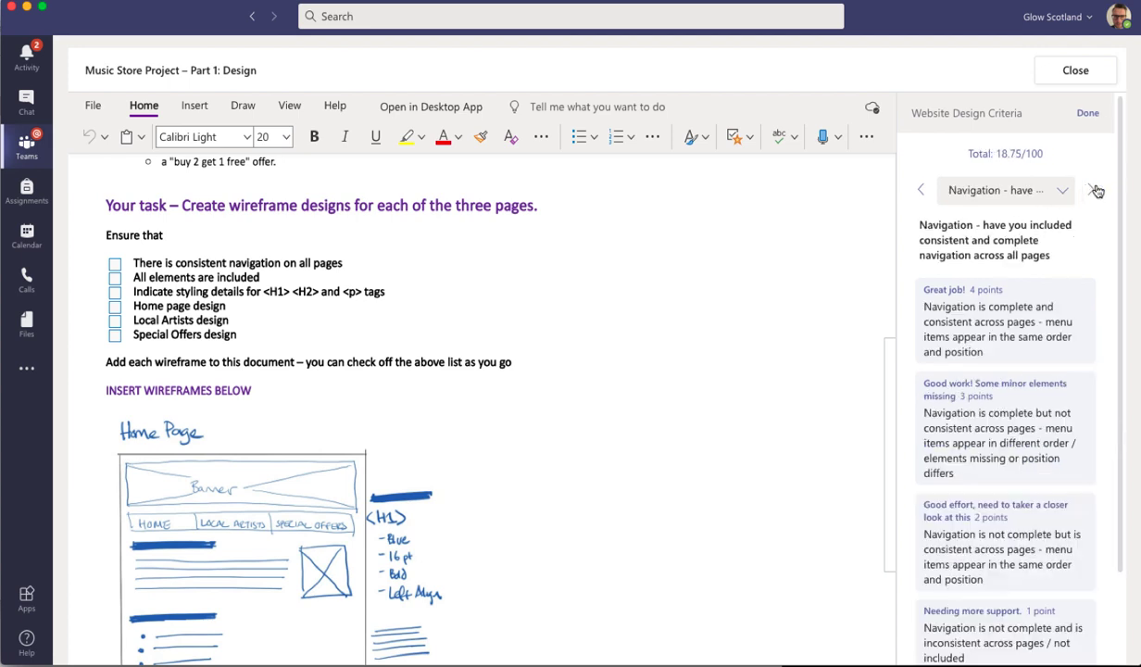
pyautogui.scroll(-2, 998, 451)
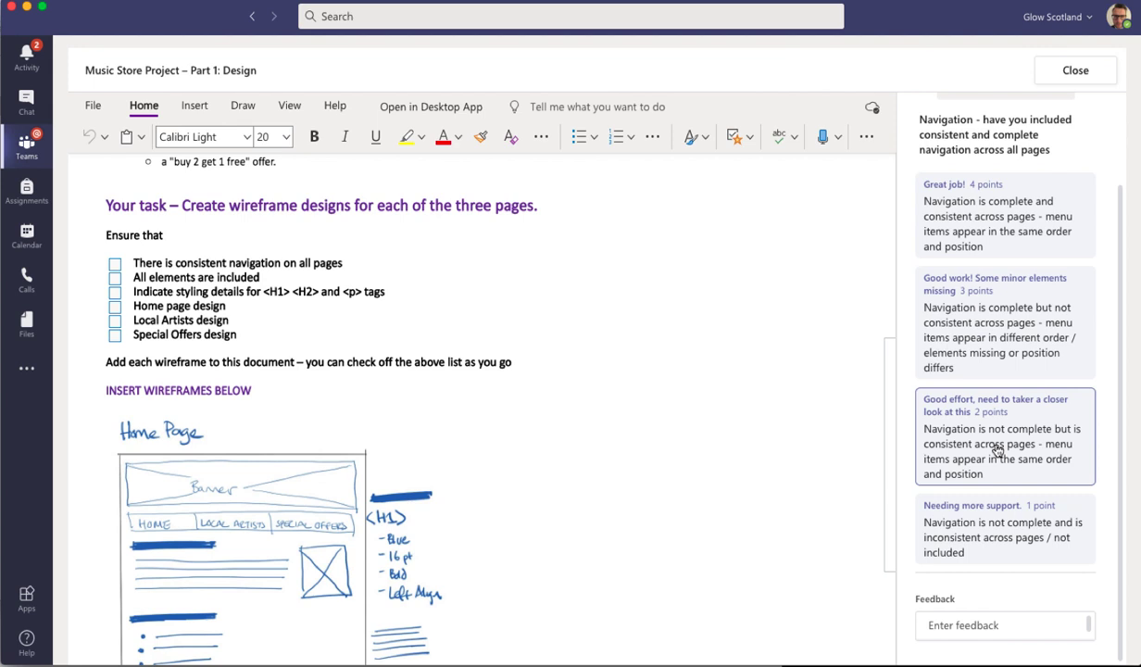
pyautogui.click(998, 451)
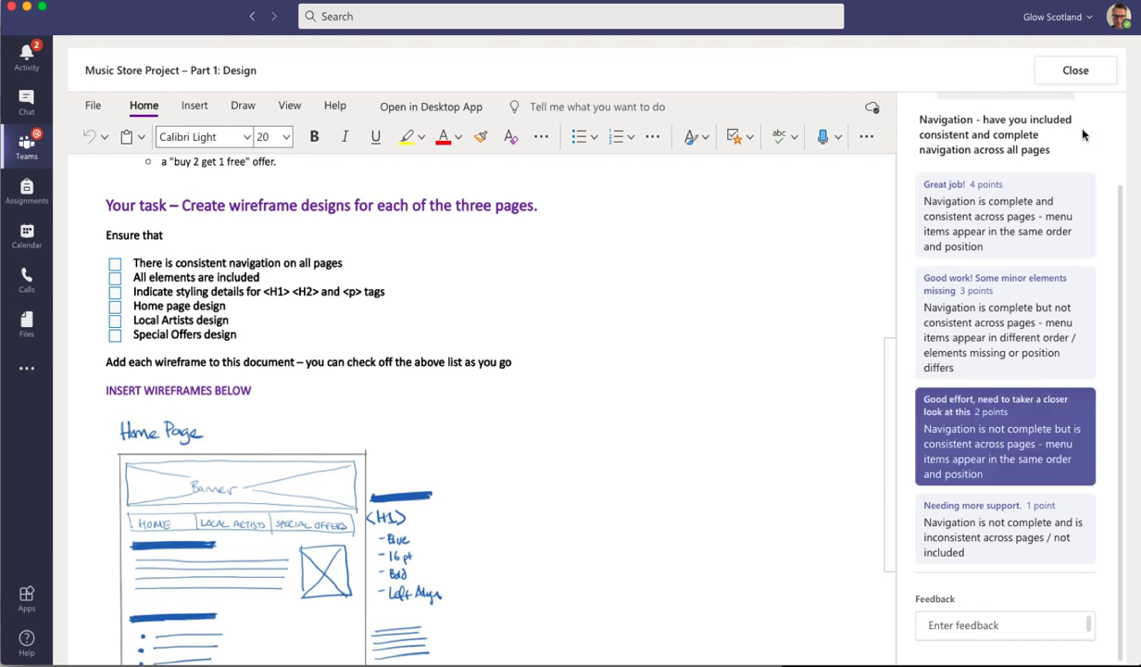
# Rate the use of wireframe visualisations "Great job!" and proceed to the text styling criterion.
pyautogui.scroll(2, 1041, 123)
pyautogui.click(1091, 190)
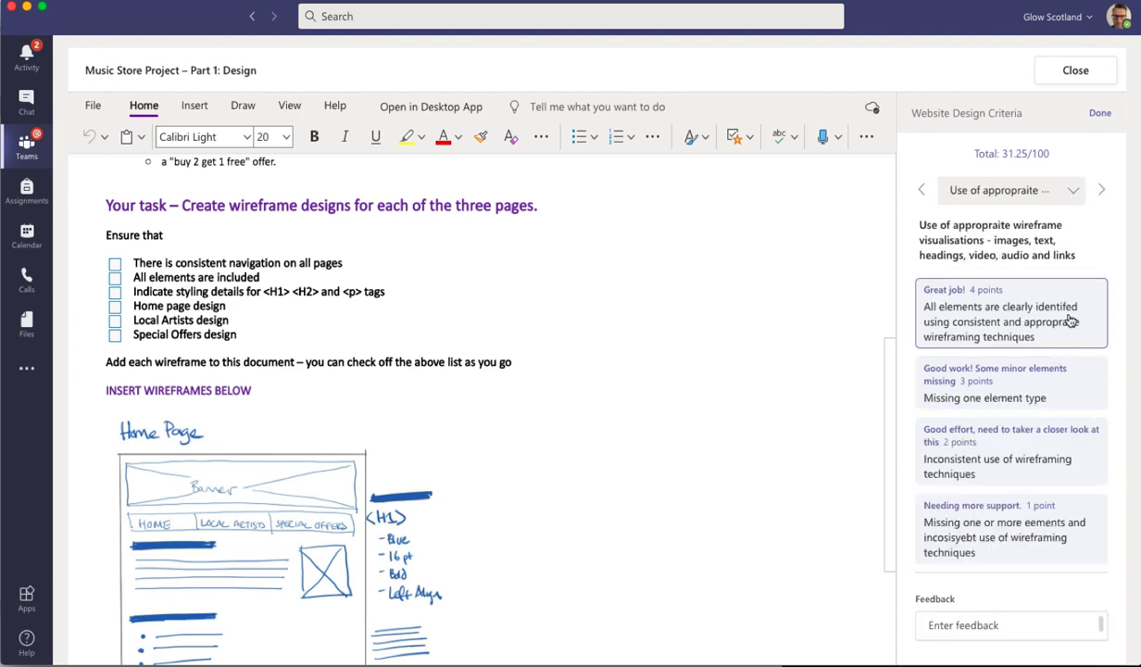
pyautogui.click(1030, 309)
pyautogui.click(1101, 191)
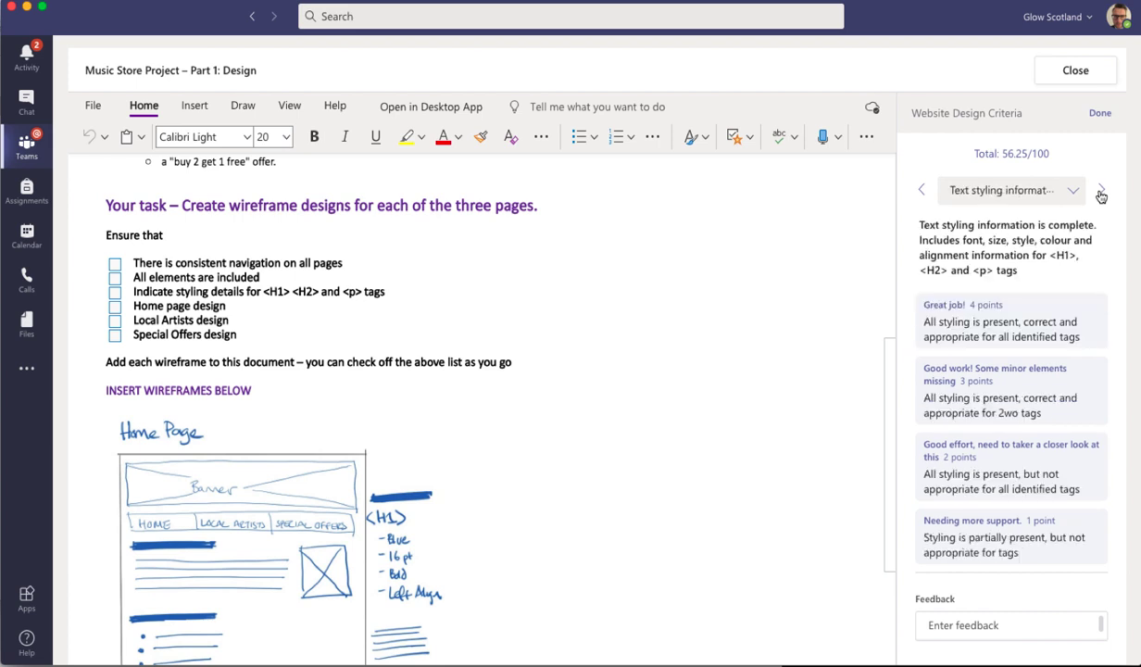
# Rate the text styling criterion "Good work! Some minor elements missing" and enter the overall feedback "Great job, however you are missing the second page".
pyautogui.click(1036, 394)
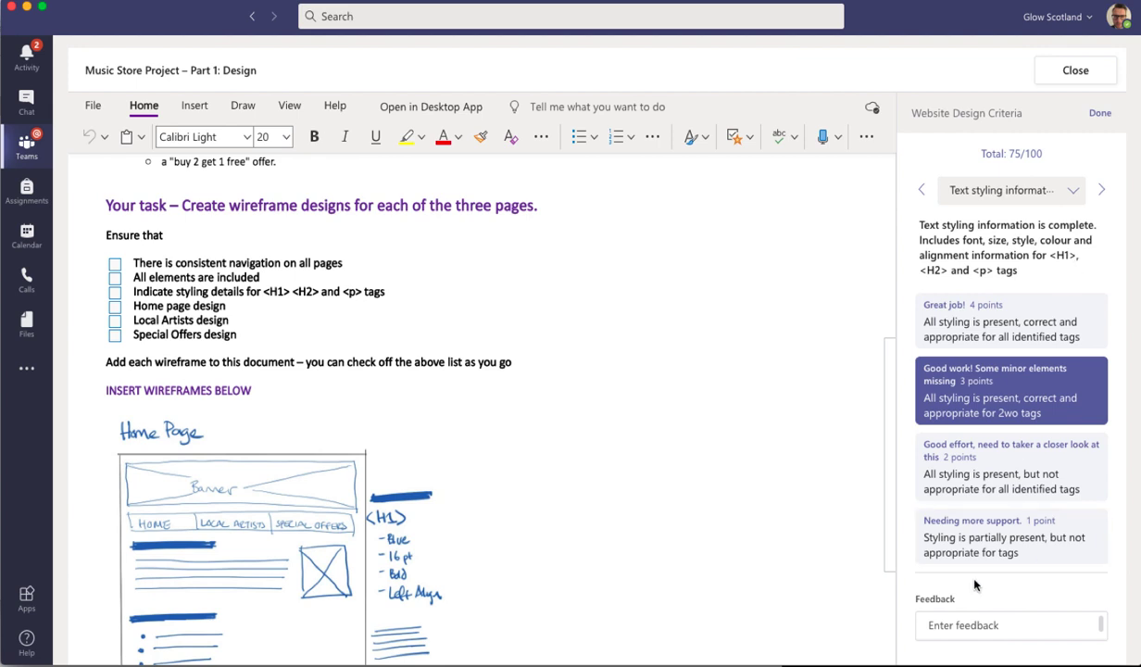
pyautogui.click(957, 627)
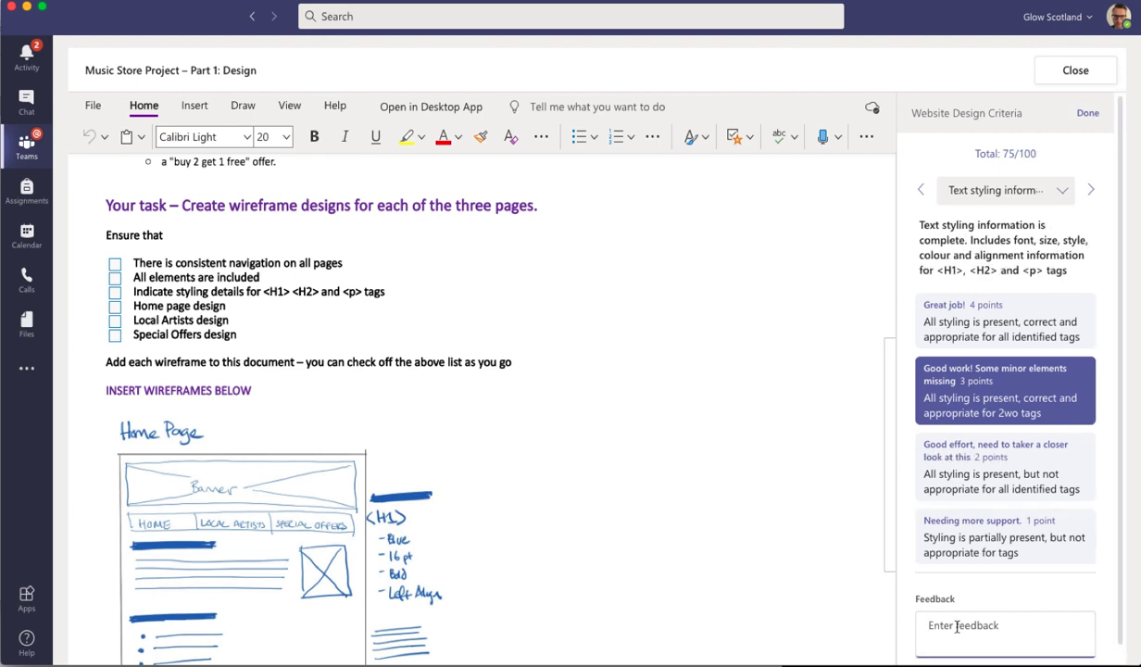
pyautogui.click(1091, 189)
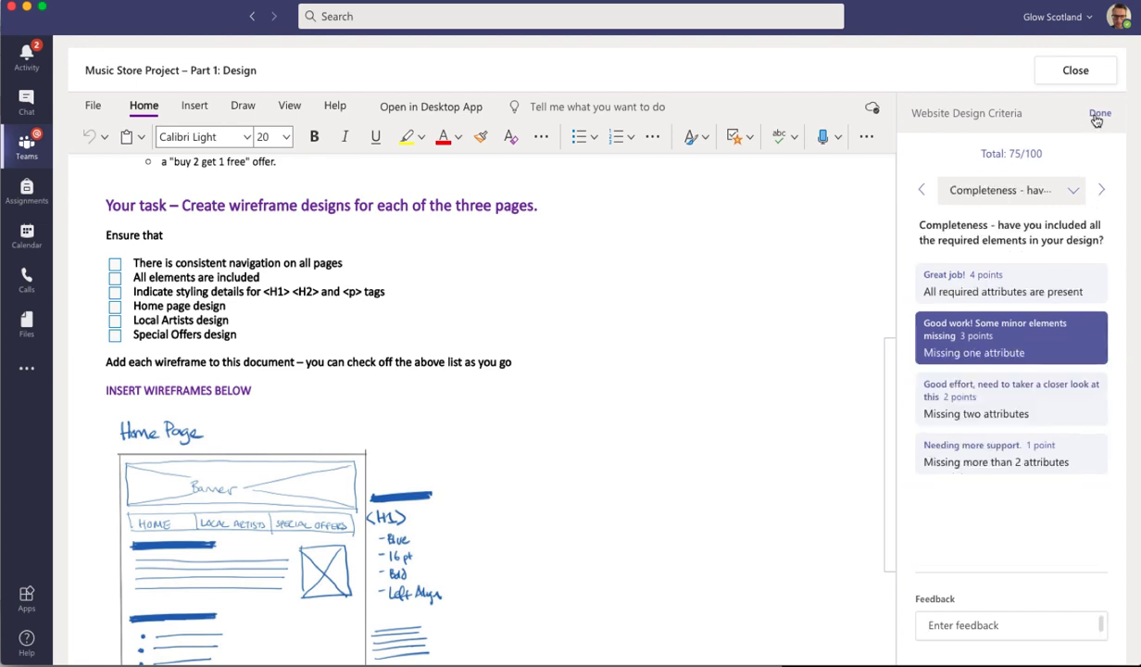
pyautogui.click(1099, 114)
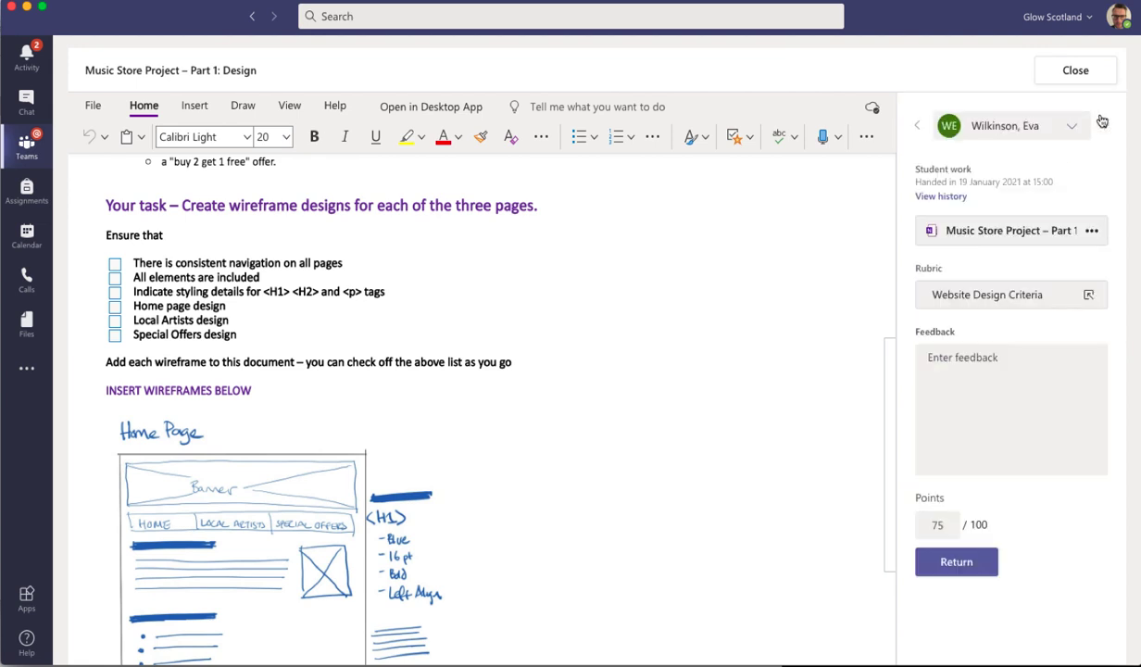
pyautogui.click(971, 368)
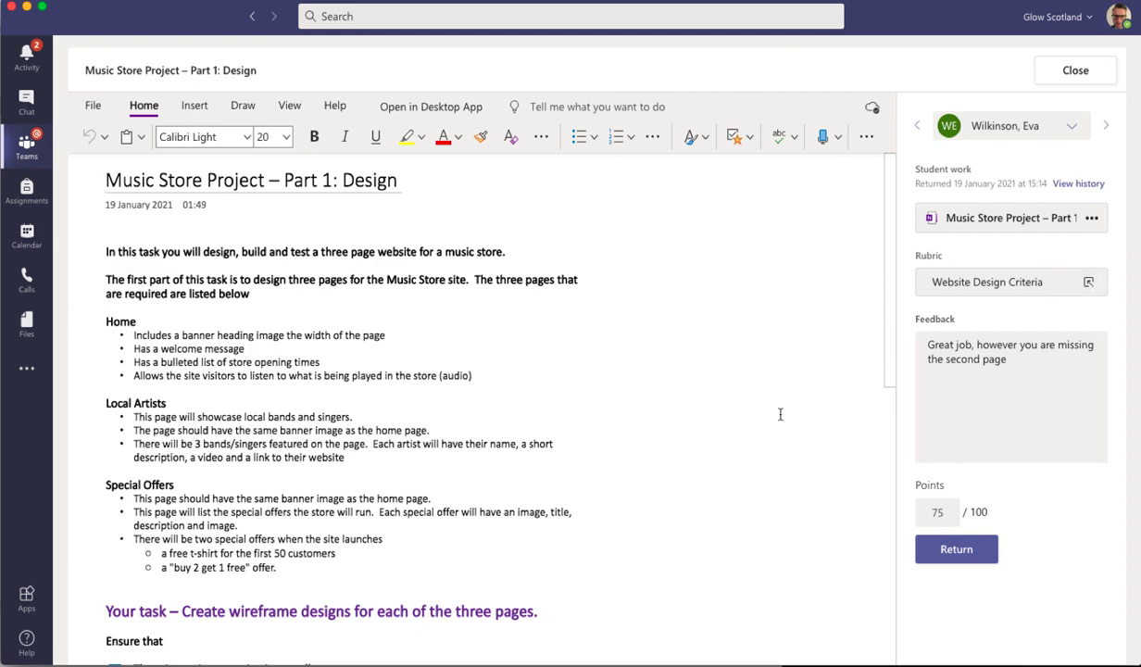
# Review the returned student work's wireframe and the ratings given for every criterion in the Website Design Criteria rubric.
pyautogui.scroll(-4, 780, 414)
pyautogui.scroll(-3, 780, 414)
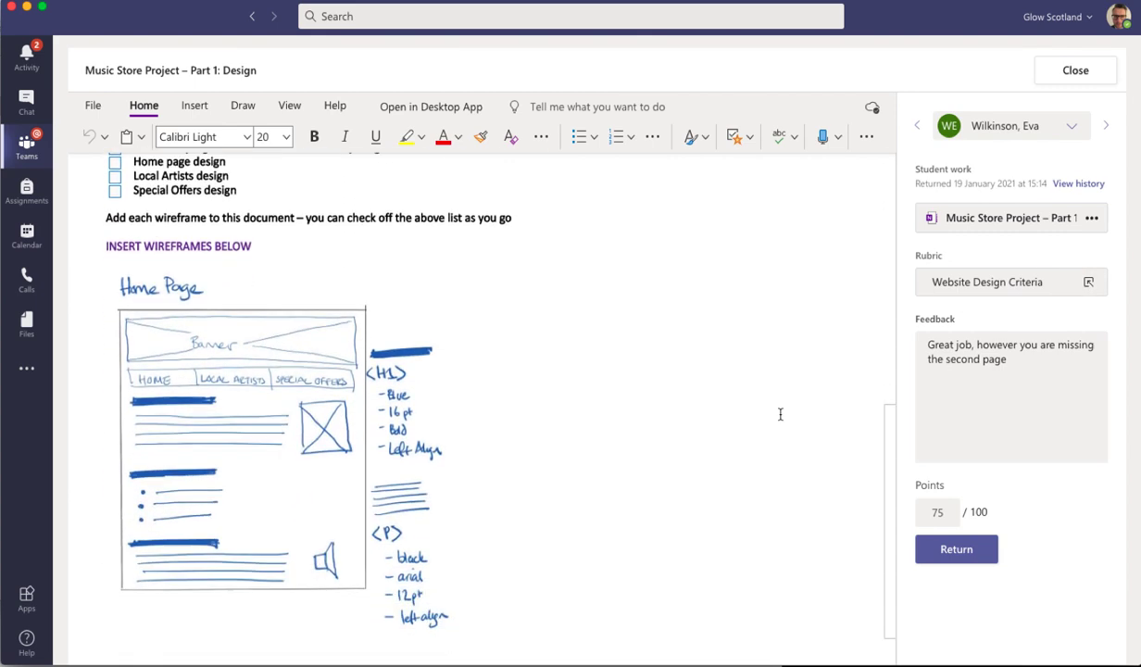
pyautogui.click(1088, 284)
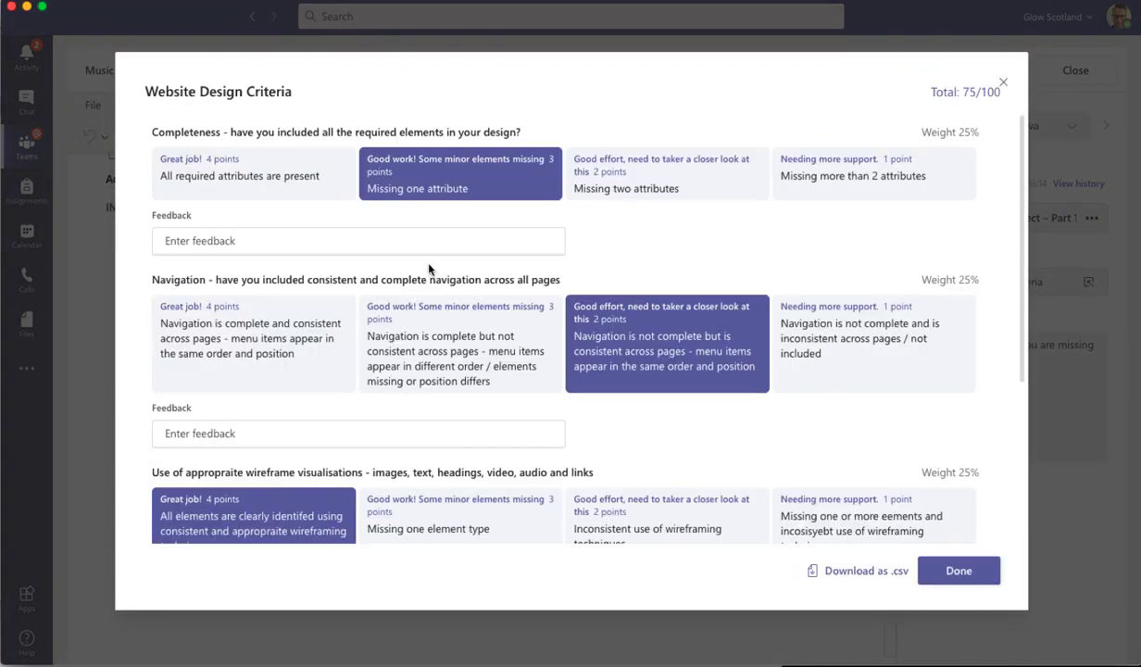
pyautogui.scroll(-3, 489, 416)
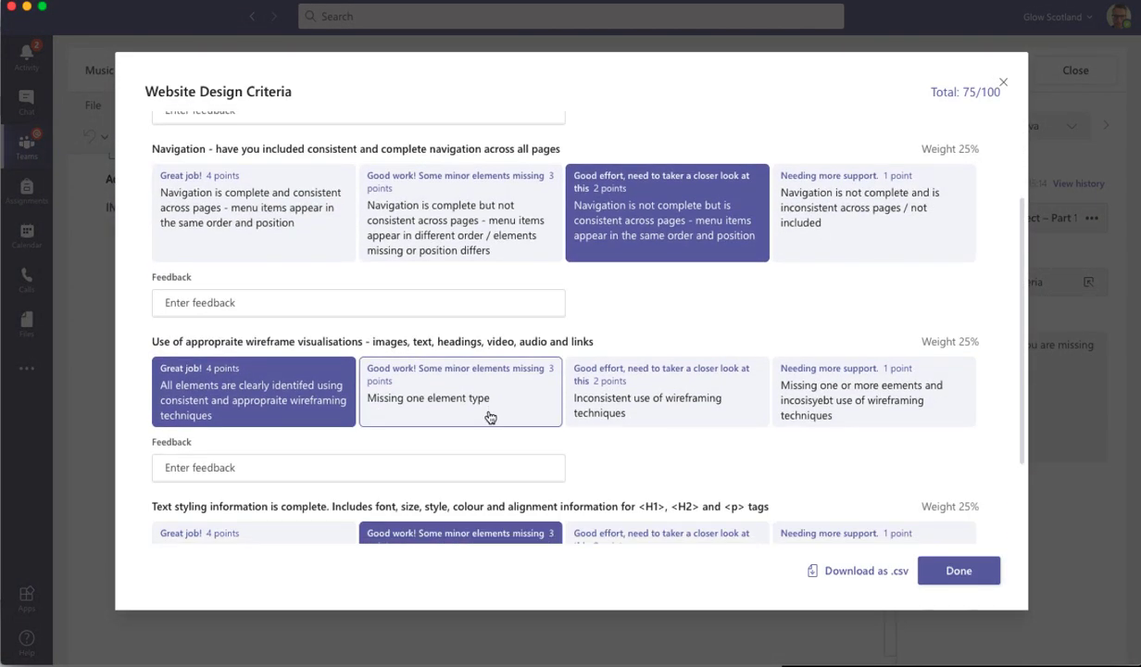
pyautogui.scroll(-3, 708, 320)
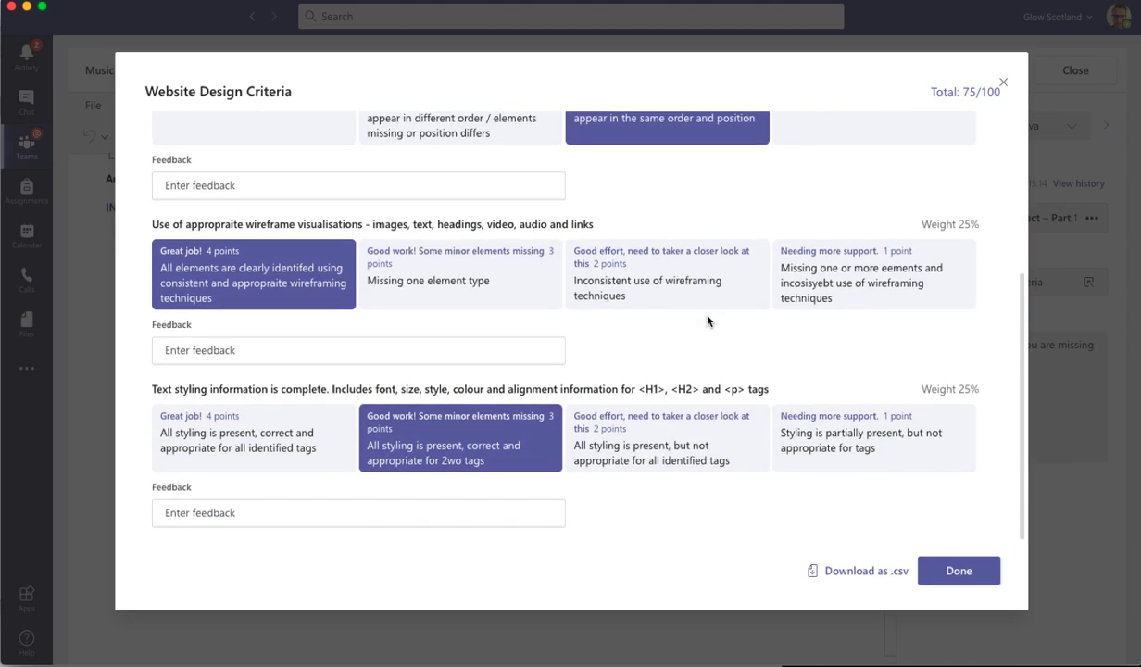
pyautogui.scroll(6, 708, 321)
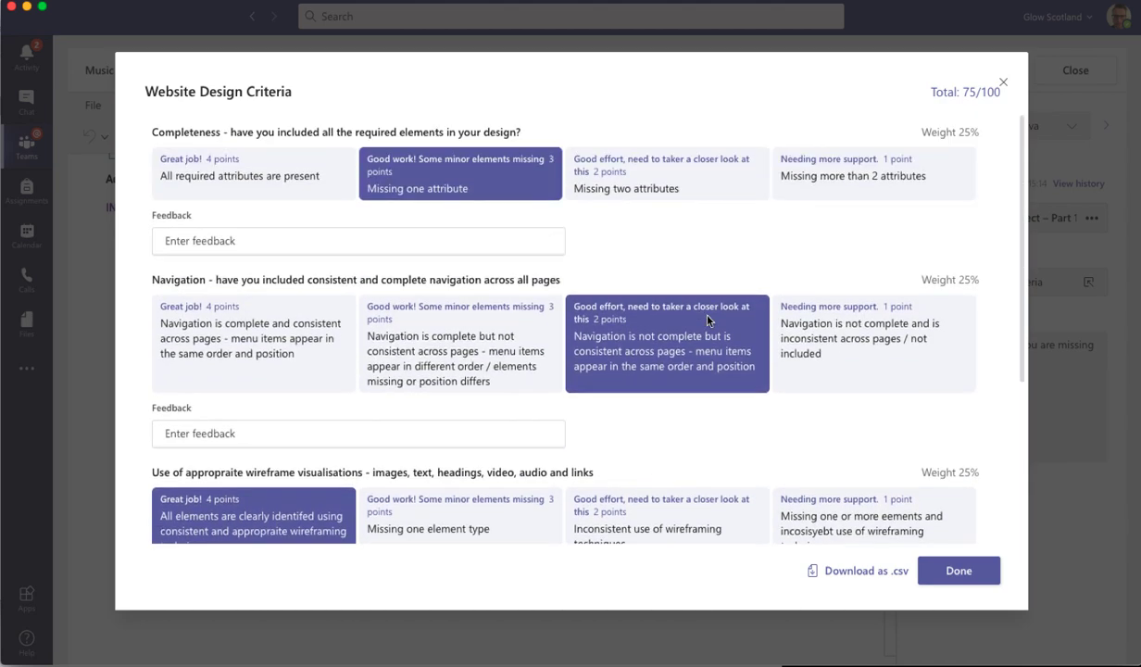
pyautogui.click(1001, 81)
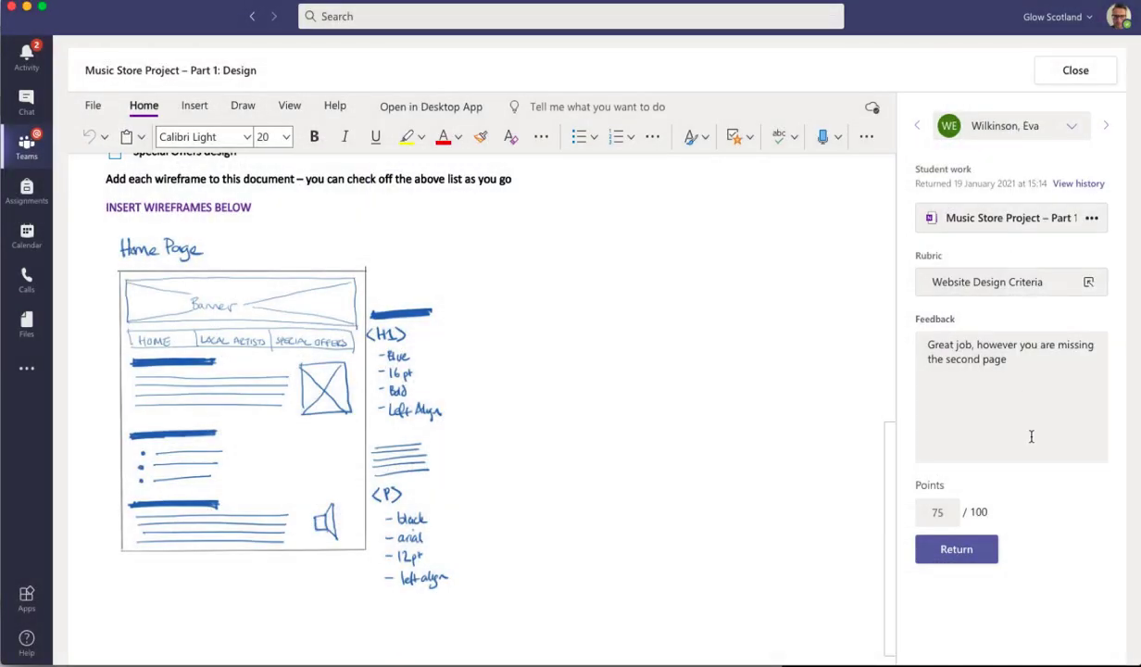